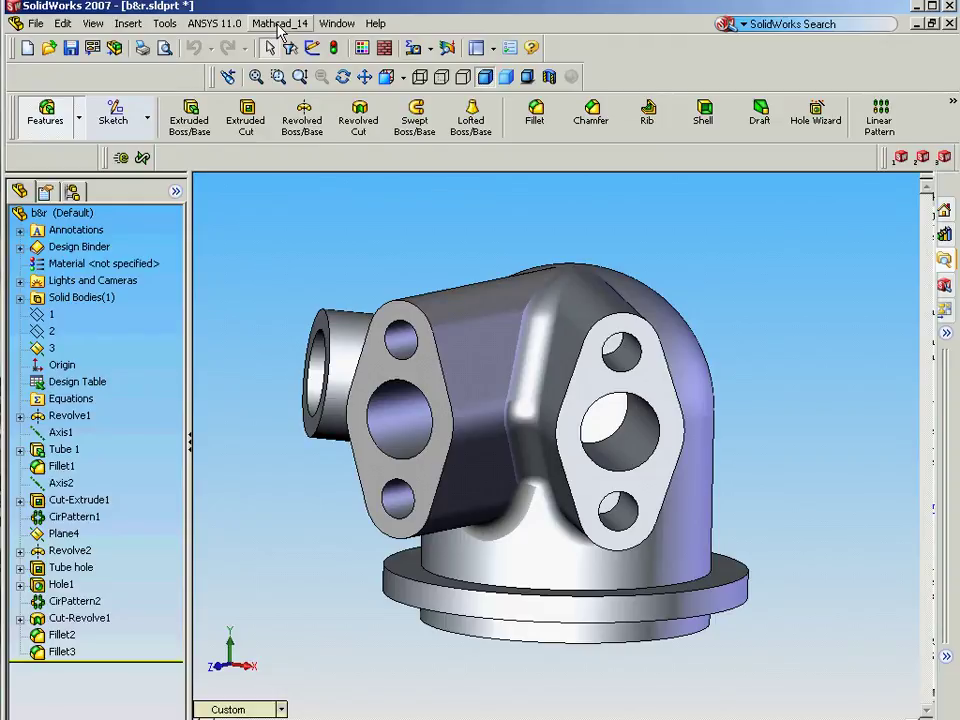
# Launch the Mathcad integration from the Mathcad_14 menu, show its properties panel, and browse for a worksheet
pyautogui.click(280, 27)
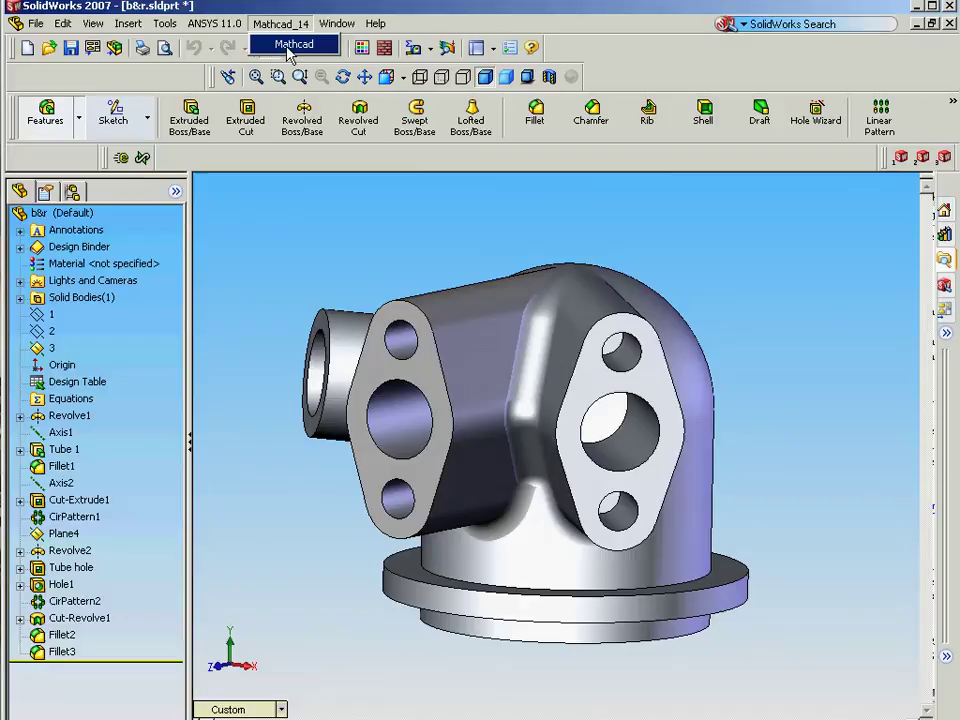
pyautogui.click(289, 41)
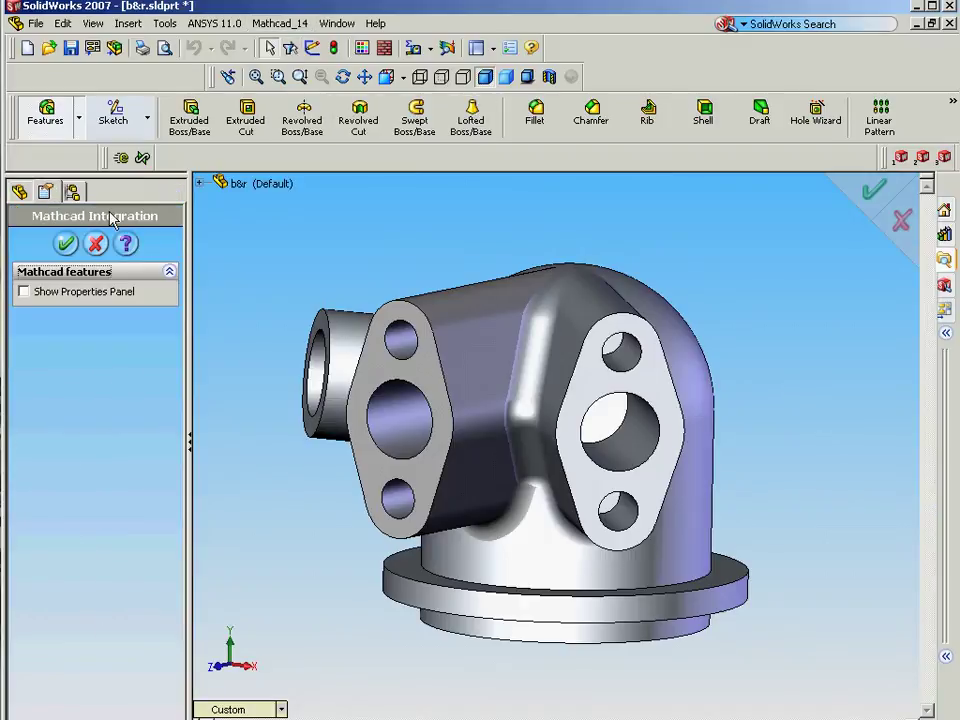
pyautogui.click(24, 292)
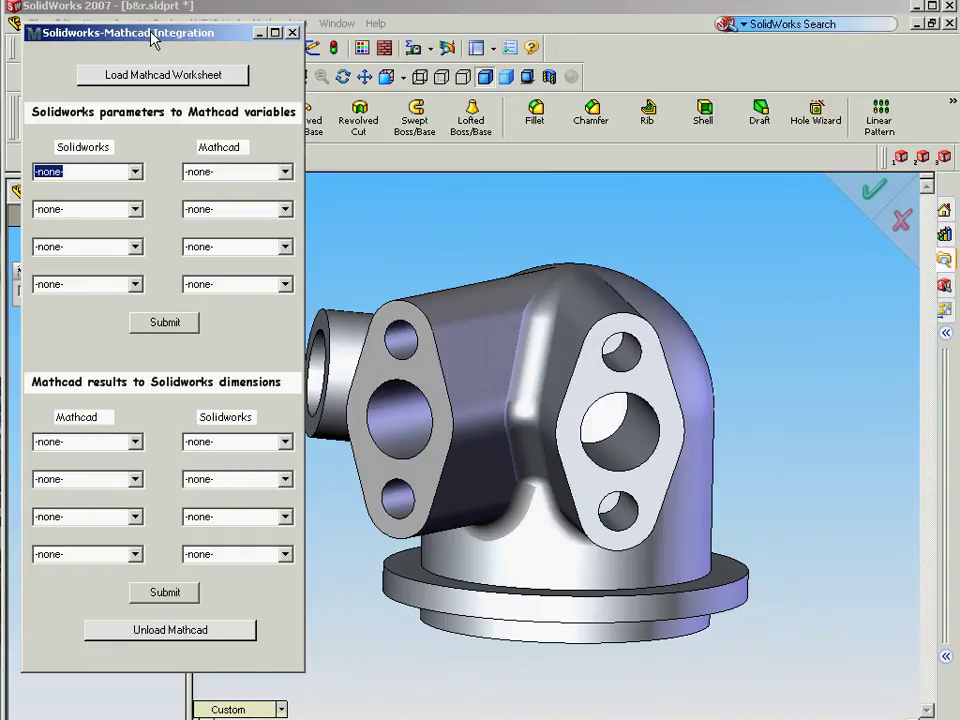
pyautogui.moveTo(152, 36); pyautogui.dragTo(301, 66)
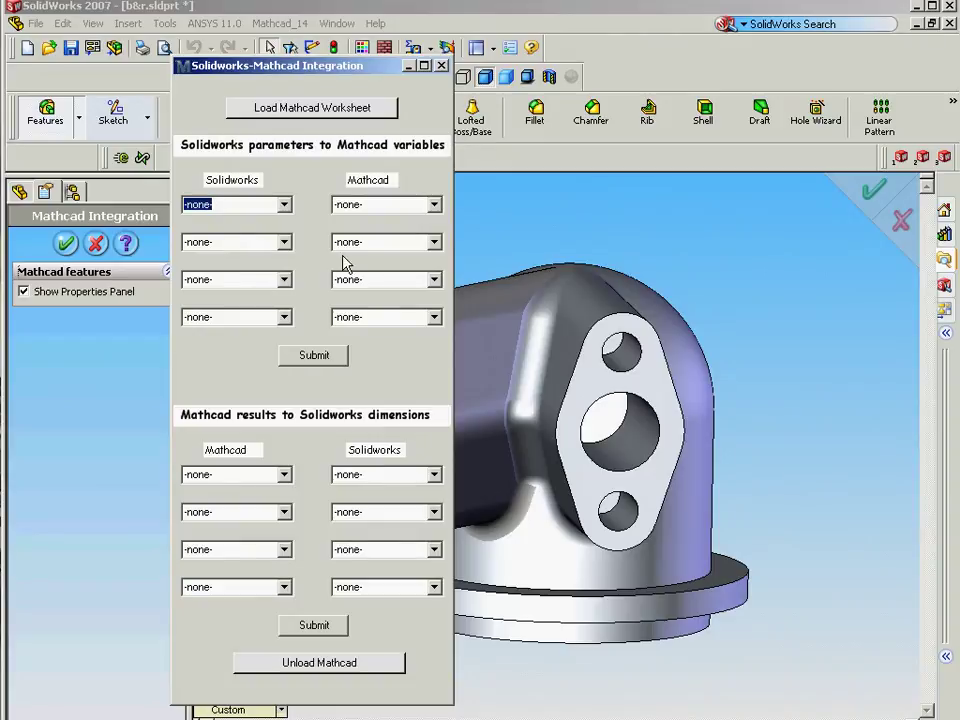
pyautogui.click(293, 113)
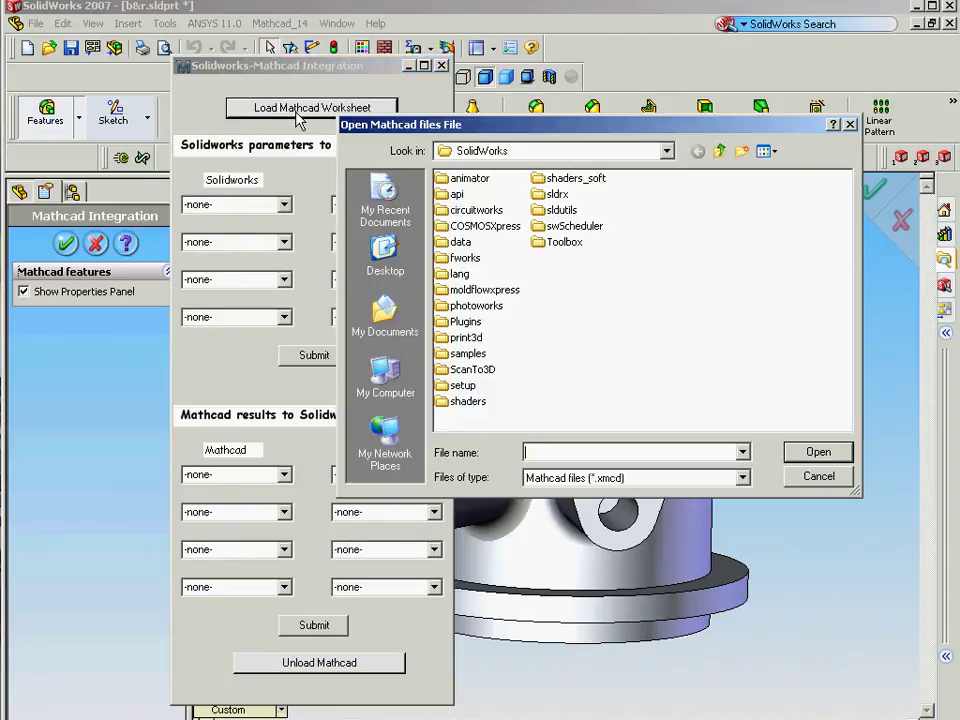
# Go up two levels to Local Disk (C:) and open SW.xmcd
pyautogui.click(720, 152)
pyautogui.click(720, 152)
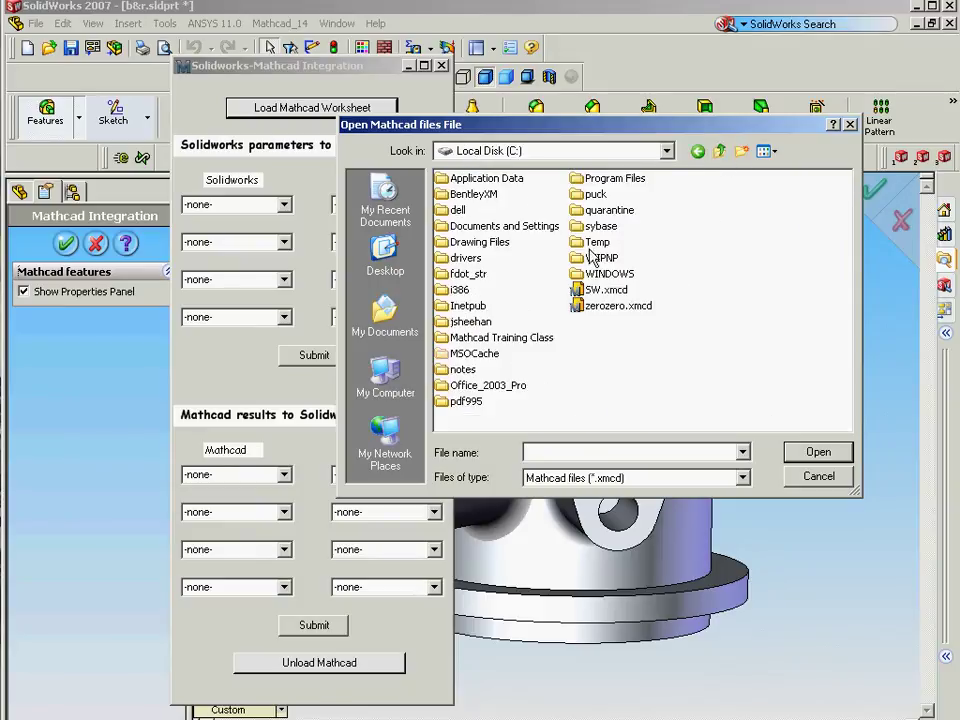
pyautogui.doubleClick(609, 291)
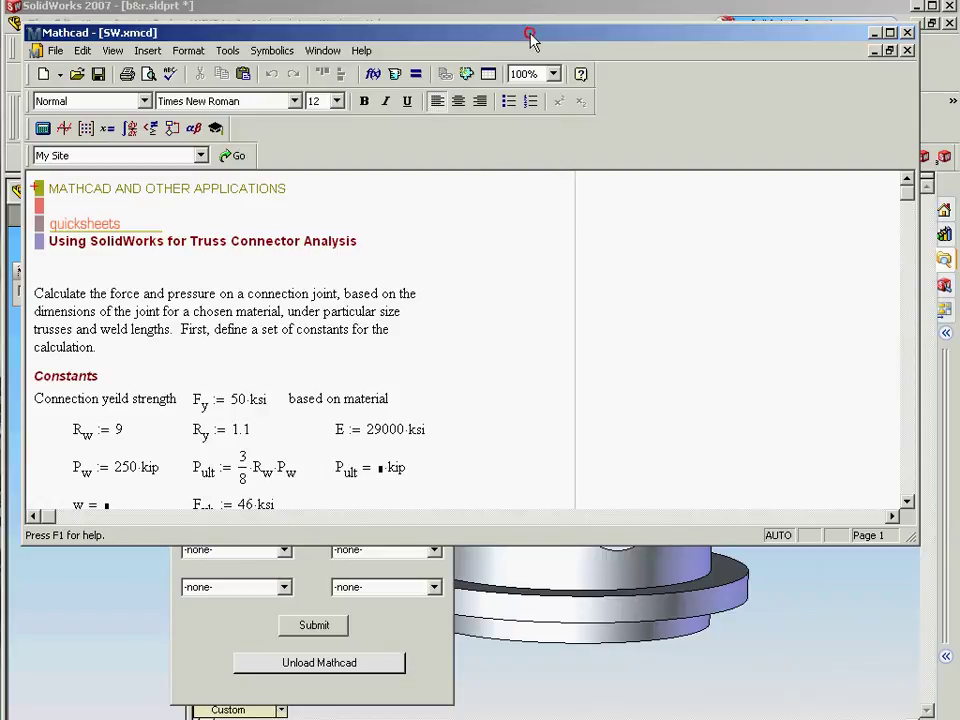
# Enlarge the Mathcad window, recalculate to P_ult 843.75 kip, and place it beside the integration dialog
pyautogui.moveTo(530, 37); pyautogui.dragTo(725, 5)
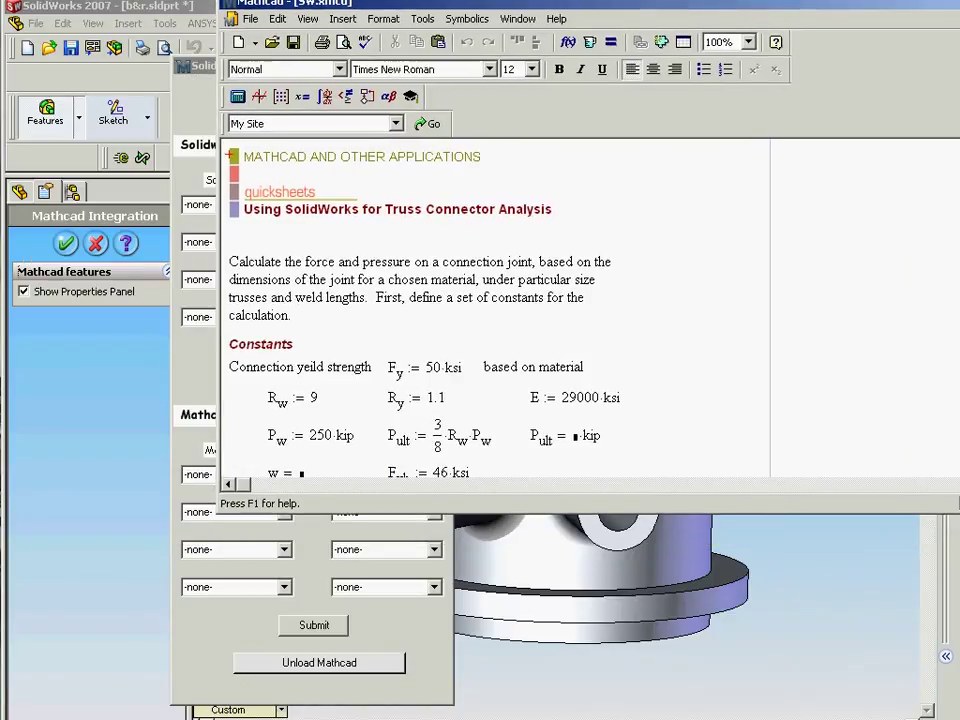
pyautogui.moveTo(955, 512); pyautogui.dragTo(862, 714)
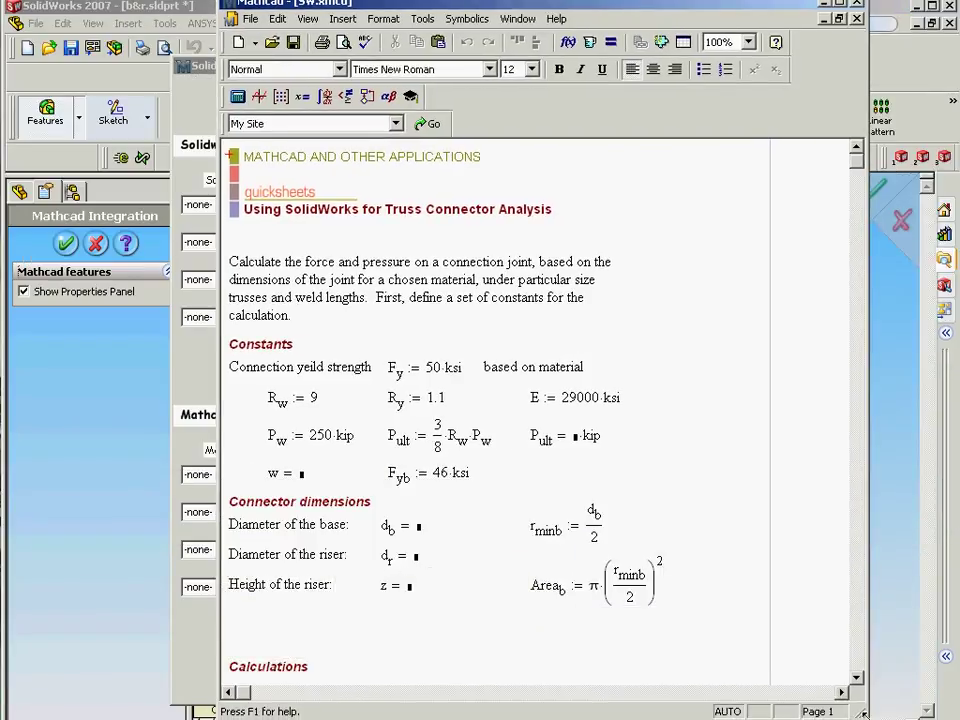
pyautogui.click(732, 616)
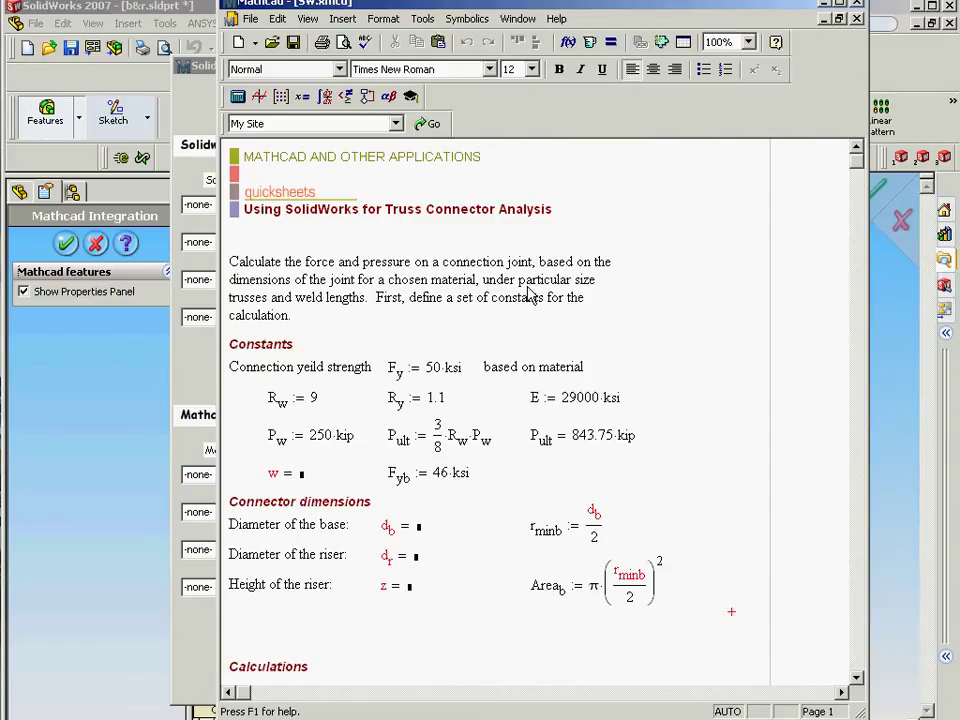
pyautogui.moveTo(516, 8); pyautogui.dragTo(762, 8)
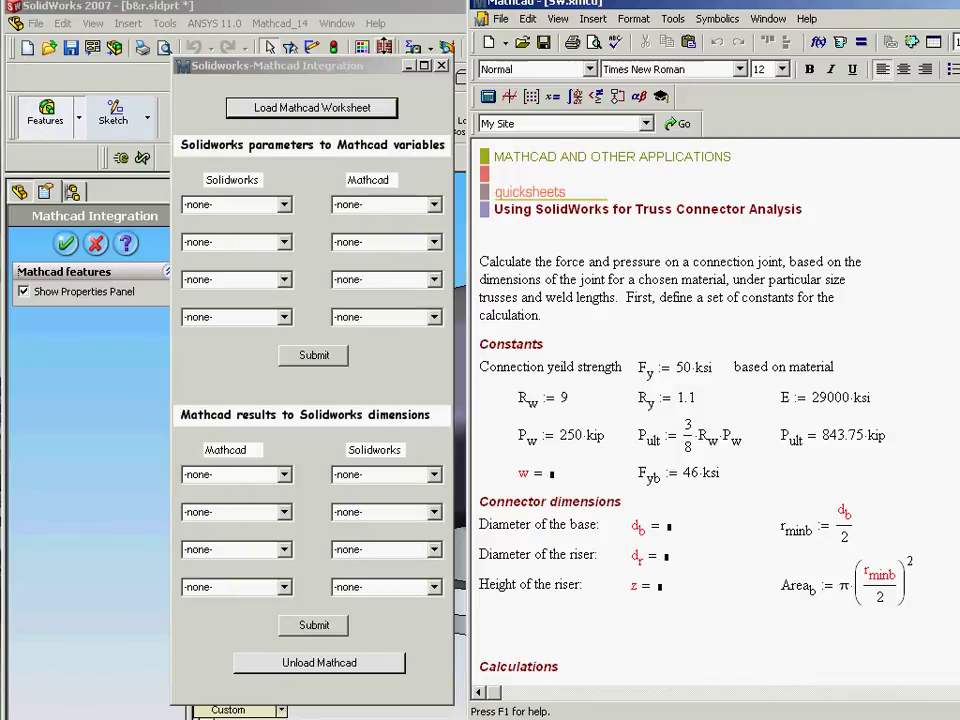
pyautogui.moveTo(286, 65); pyautogui.dragTo(167, 66)
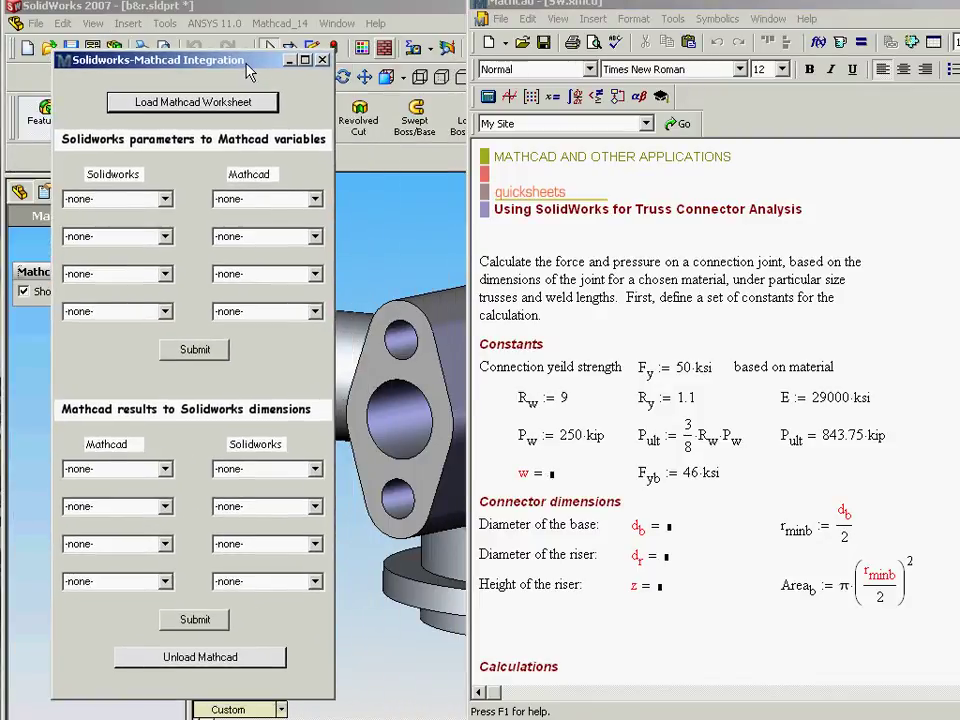
# In the first mapping row, pair the dimension D5@Sketch1 with the Mathcad variable w
pyautogui.click(165, 199)
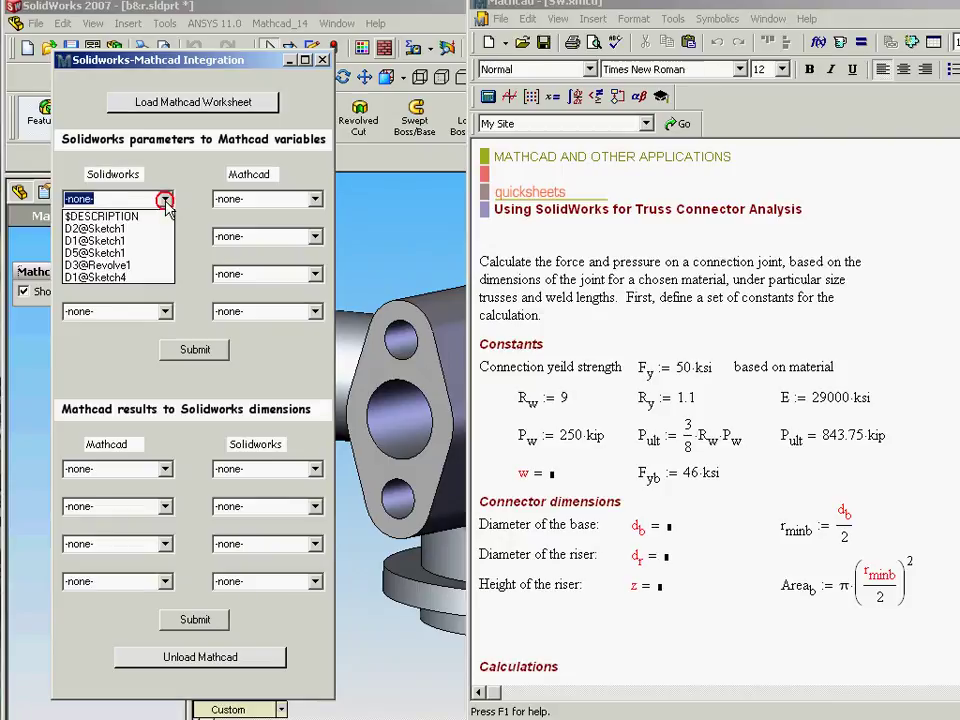
pyautogui.click(143, 258)
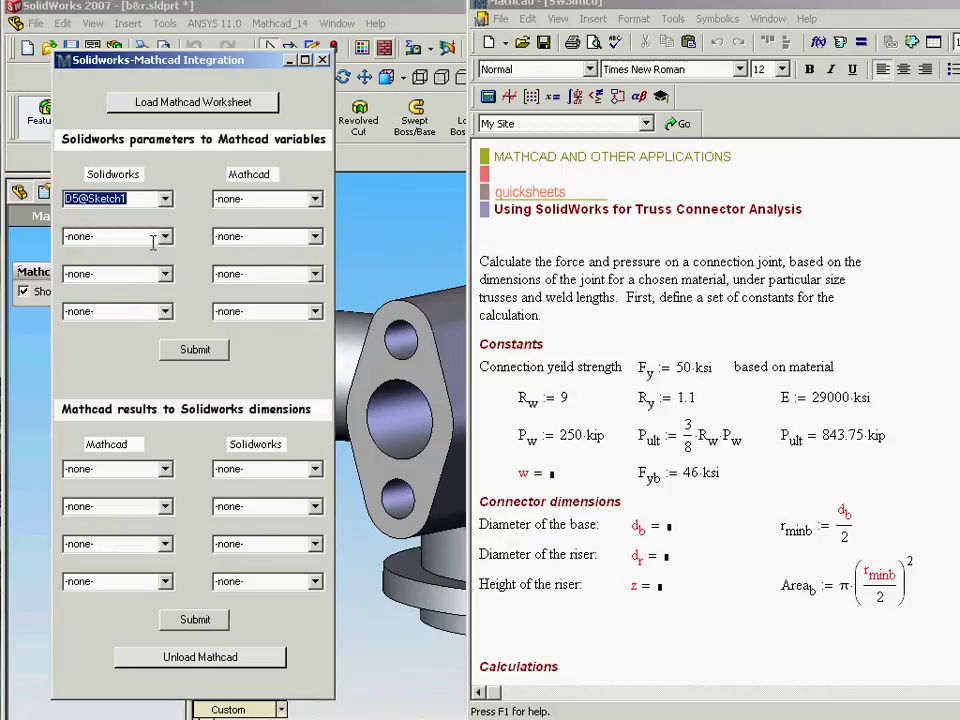
pyautogui.click(315, 200)
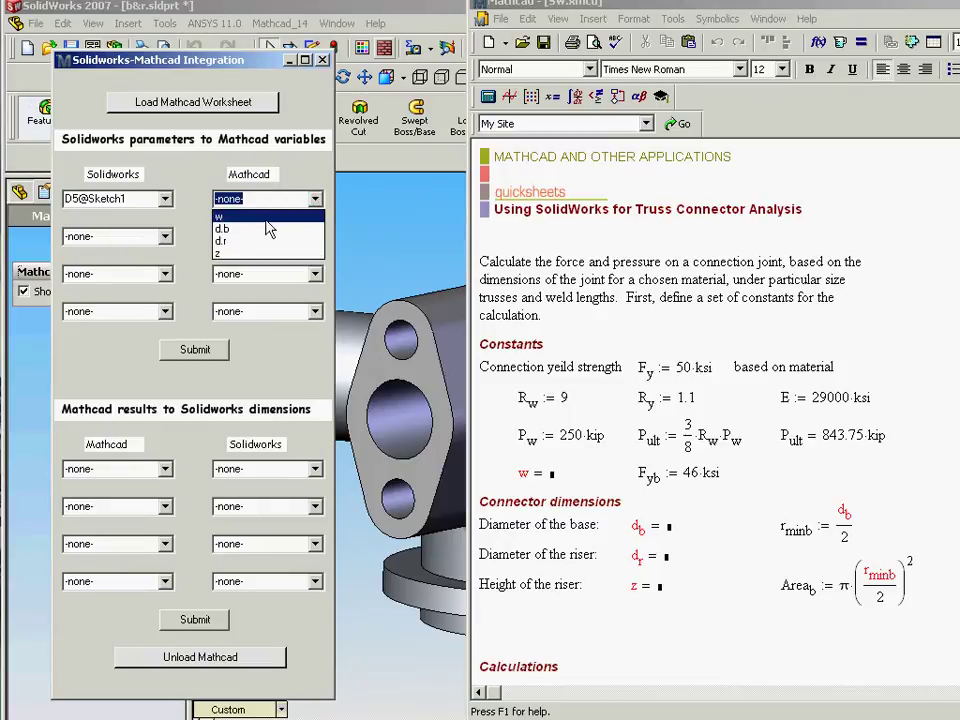
pyautogui.click(262, 218)
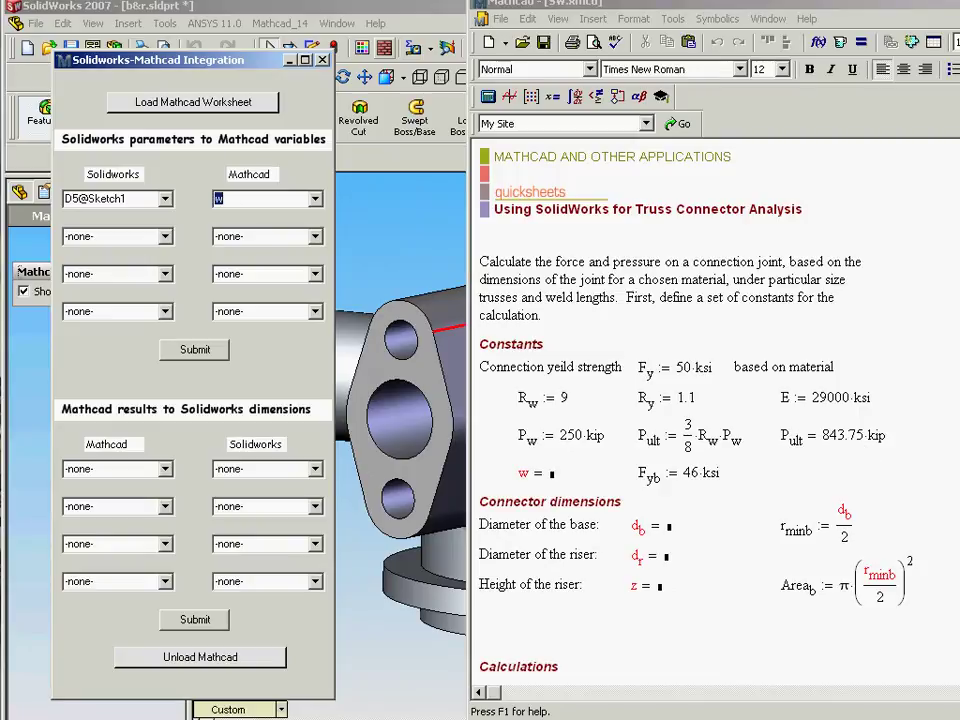
pyautogui.scroll(-5, 715, 410)
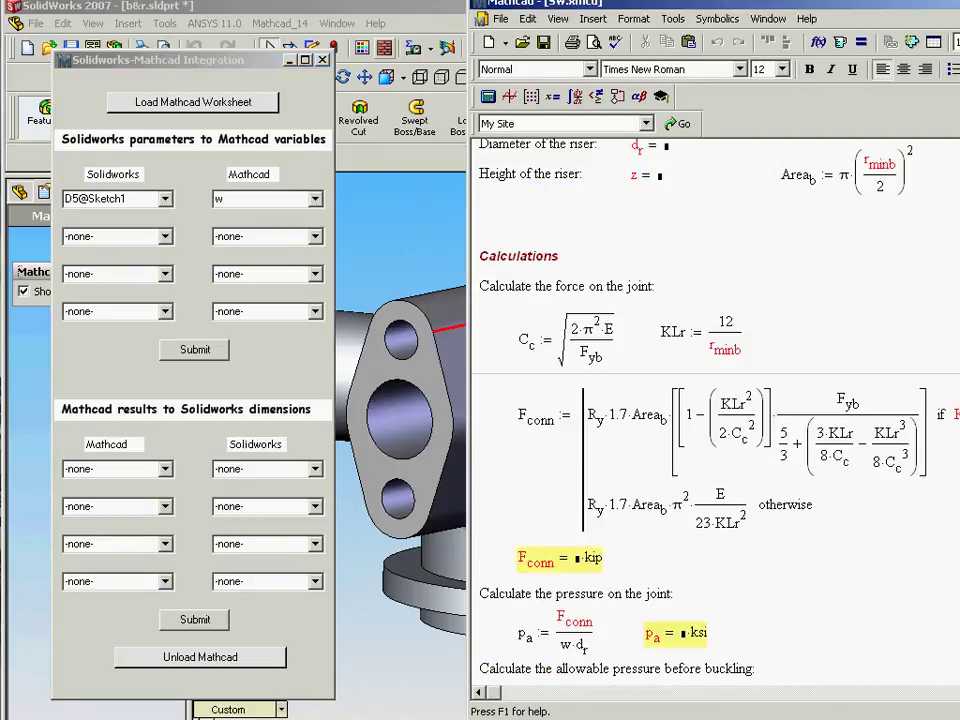
pyautogui.scroll(-5, 715, 410)
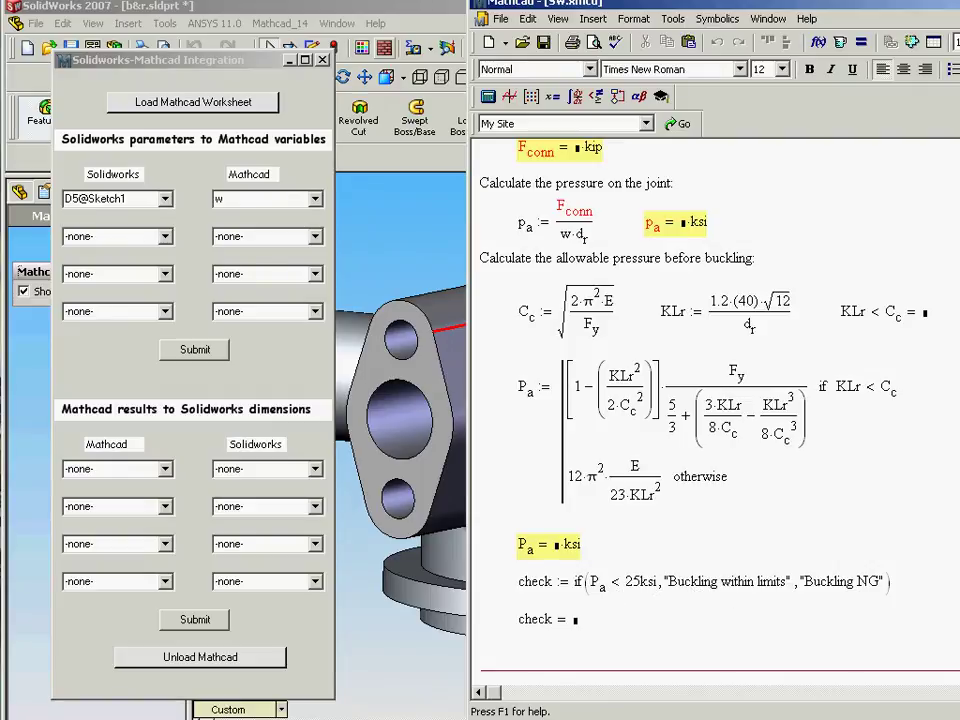
pyautogui.scroll(-5, 715, 400)
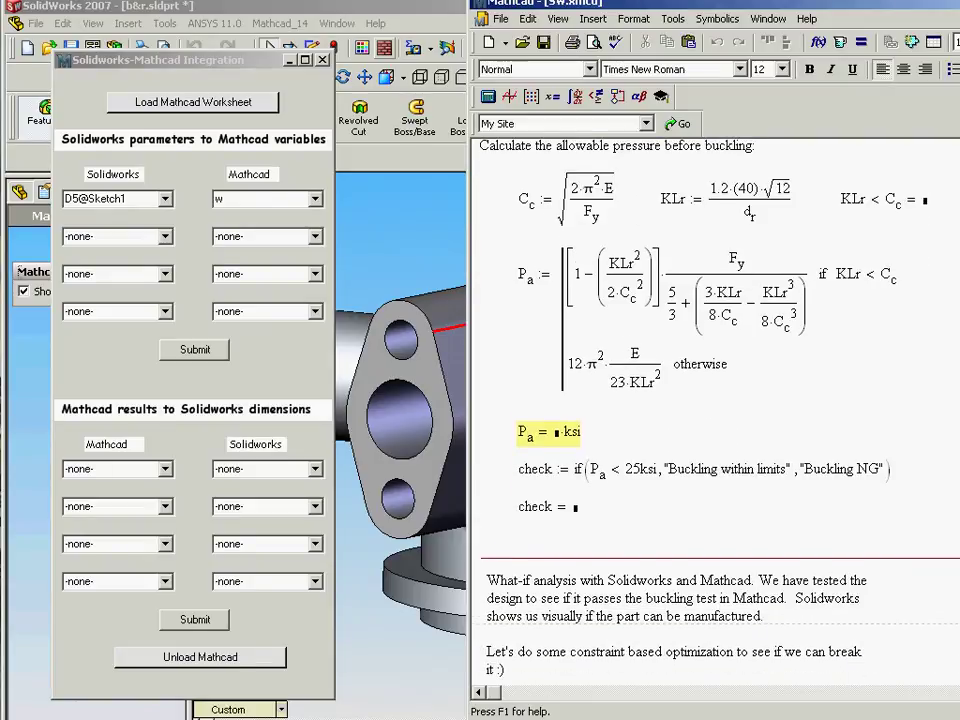
pyautogui.scroll(-6, 715, 400)
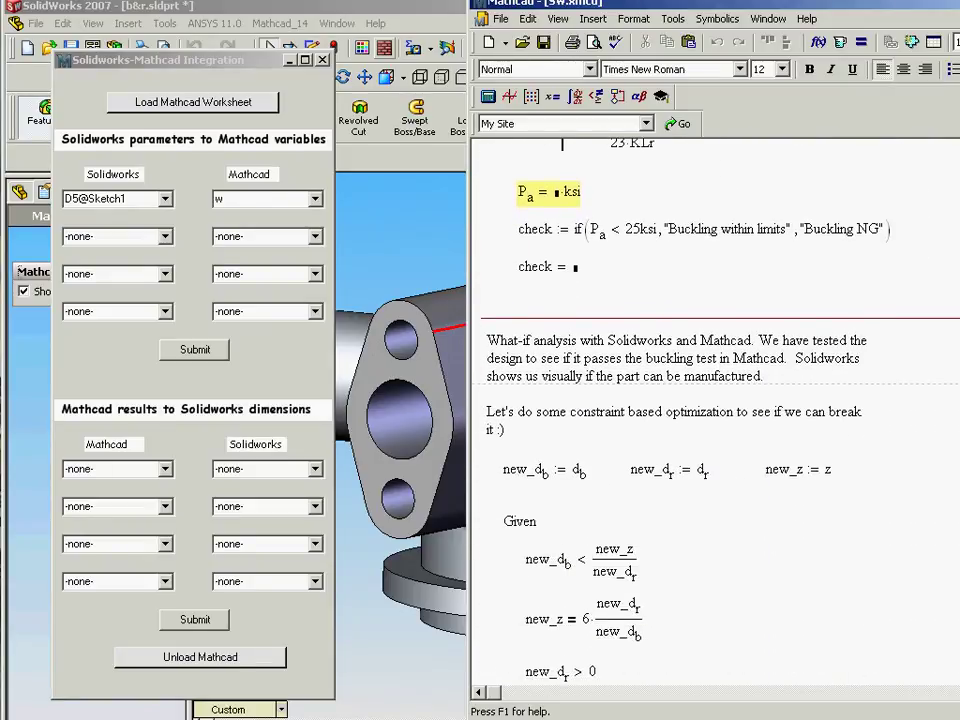
pyautogui.scroll(-3, 749, 240)
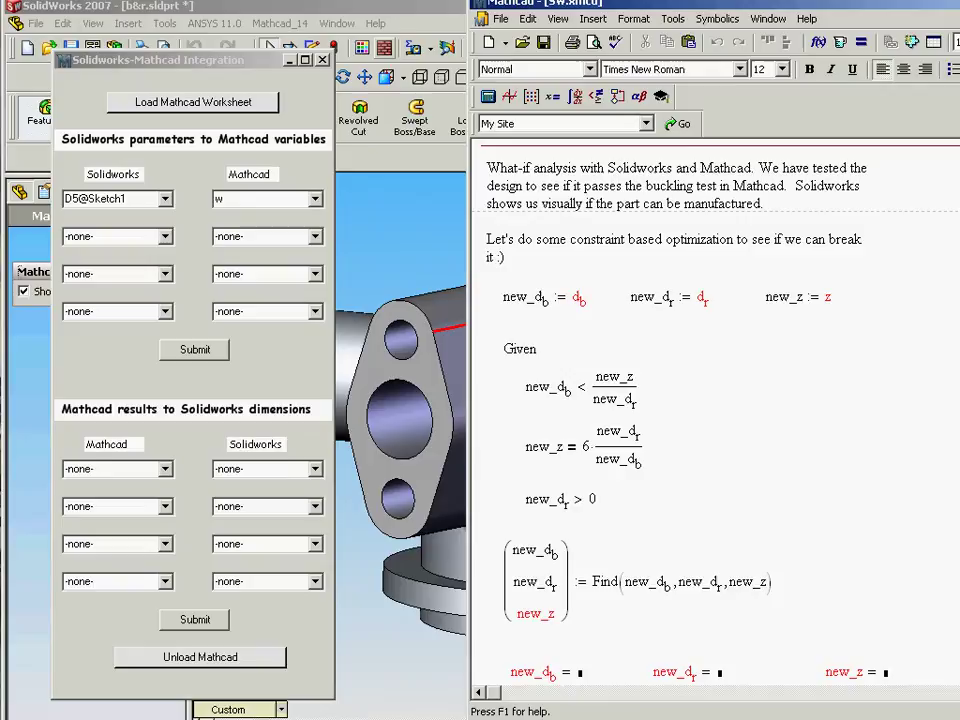
pyautogui.scroll(10, 715, 420)
pyautogui.scroll(10, 715, 410)
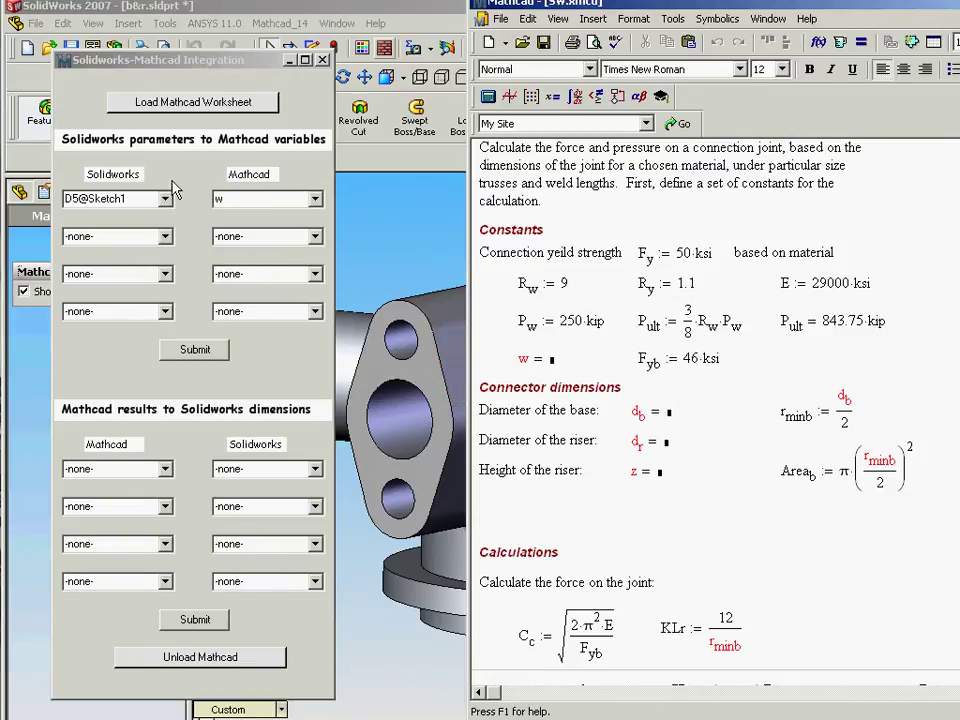
# Map D1@Sketch1 to d.b, D2@Sketch1 to d.r, and D1@Sketch4 to z in rows 2–4
pyautogui.click(165, 236)
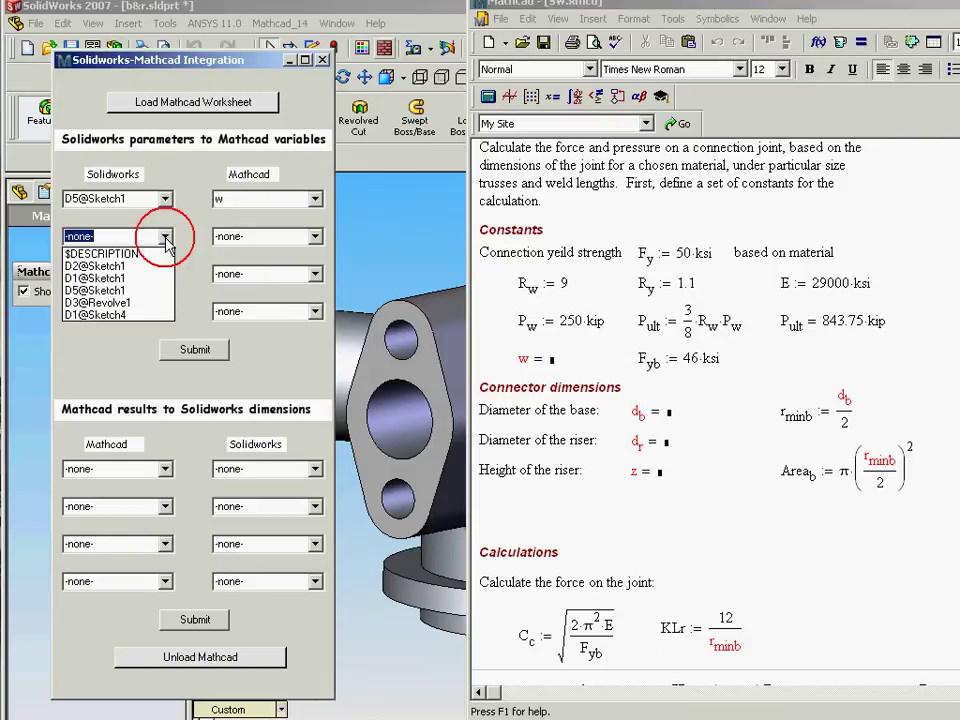
pyautogui.click(129, 280)
pyautogui.click(315, 236)
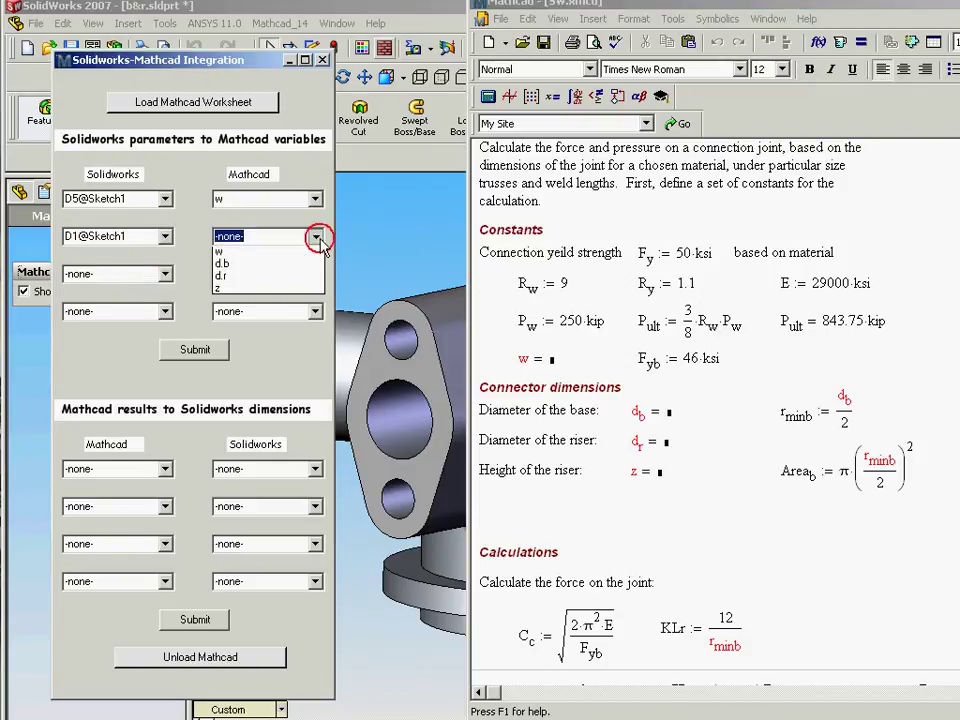
pyautogui.click(296, 266)
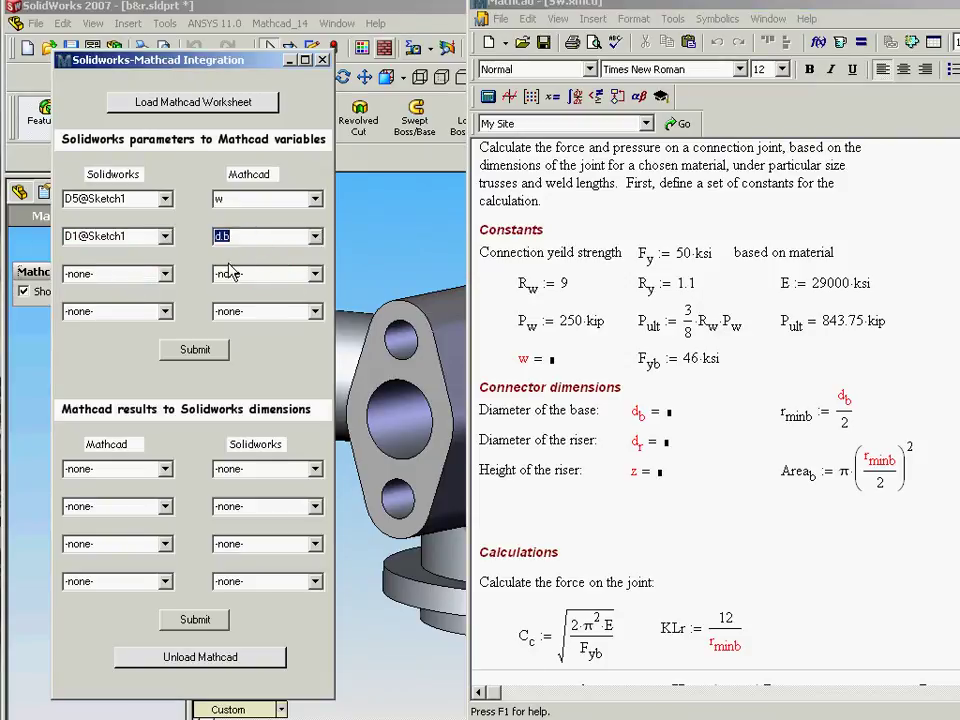
pyautogui.click(166, 274)
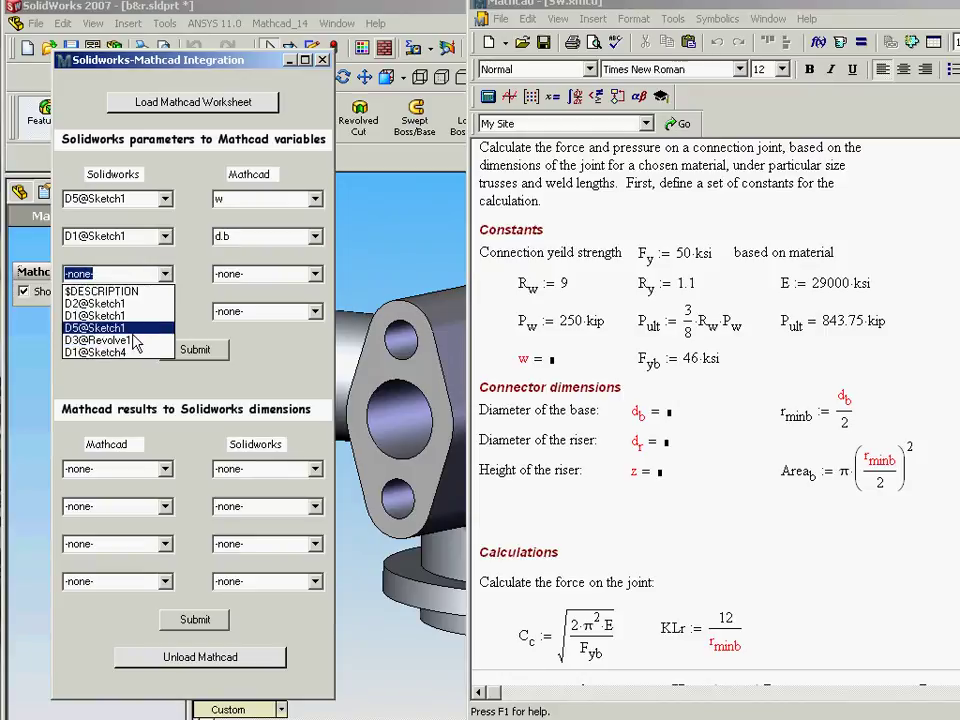
pyautogui.click(124, 305)
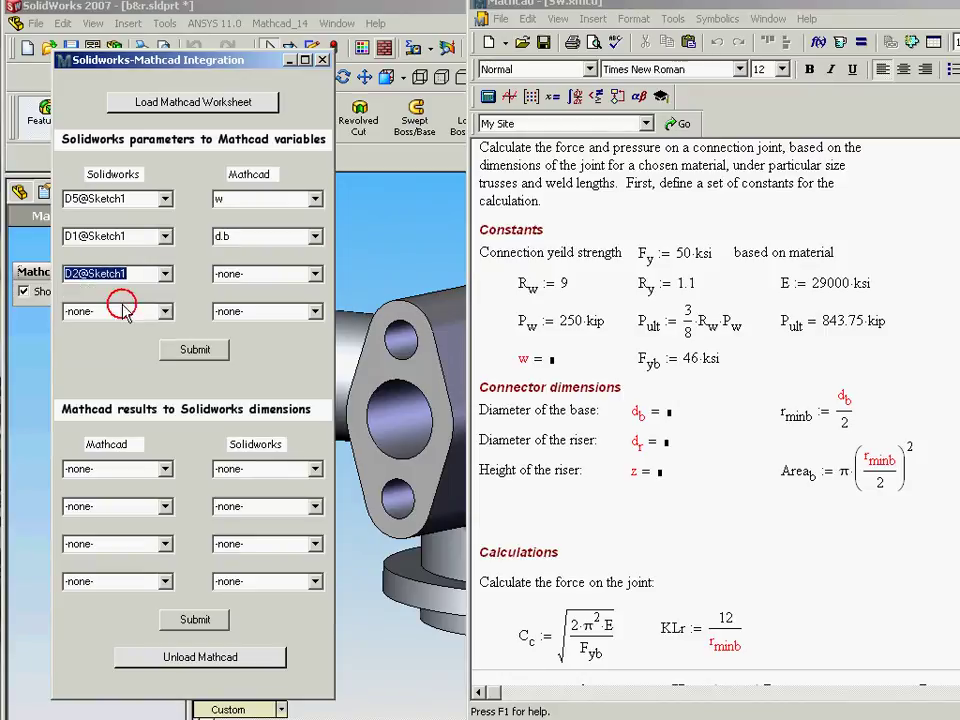
pyautogui.click(315, 274)
pyautogui.click(271, 317)
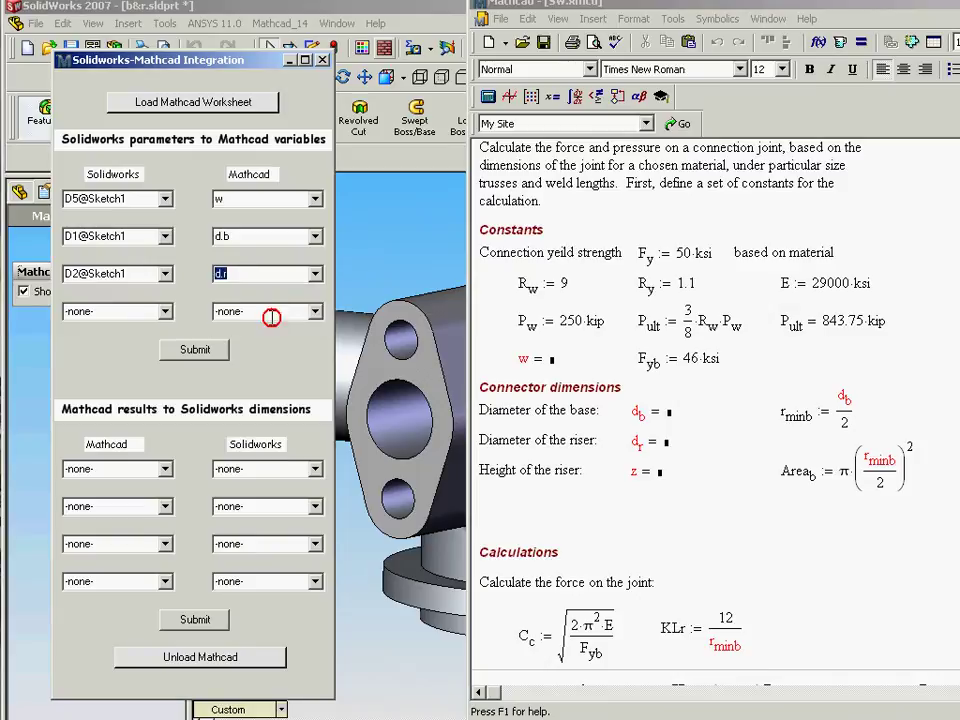
pyautogui.click(164, 311)
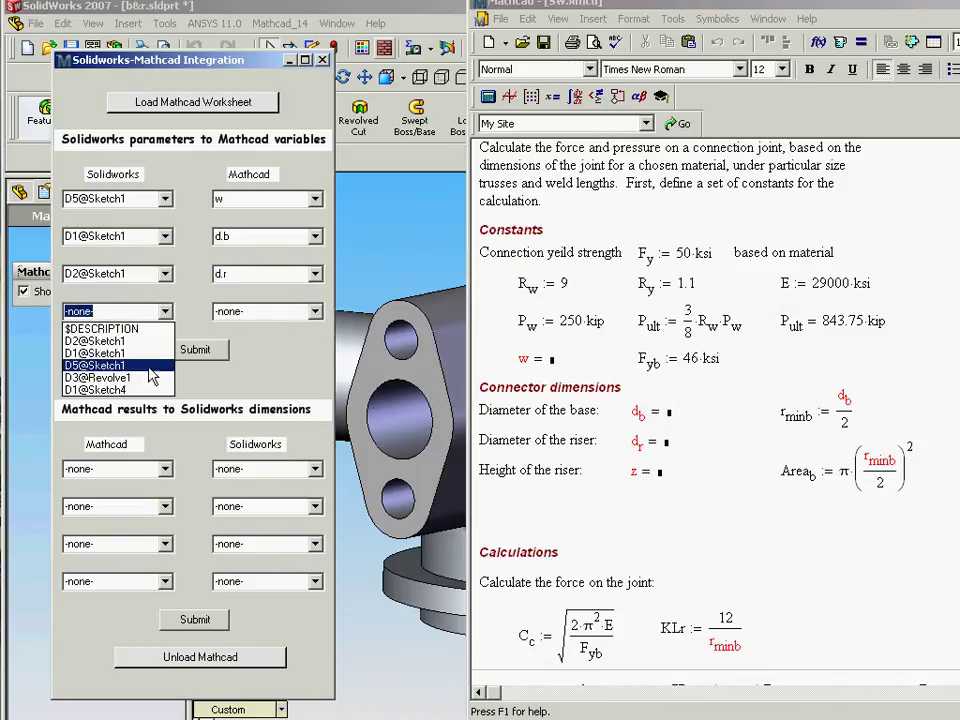
pyautogui.click(155, 390)
pyautogui.click(315, 311)
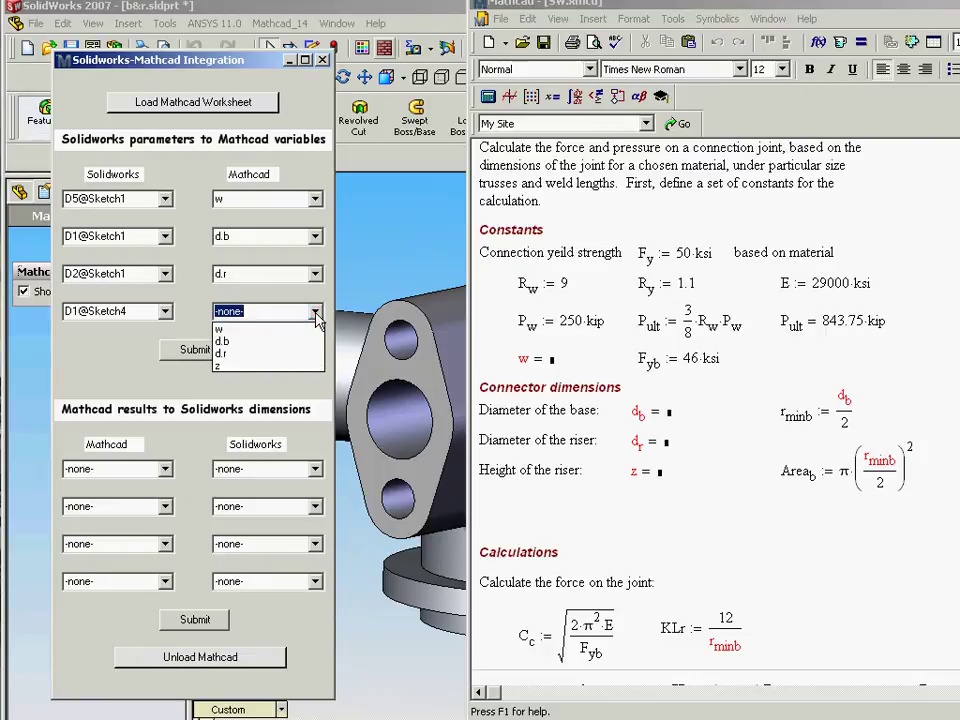
pyautogui.click(265, 366)
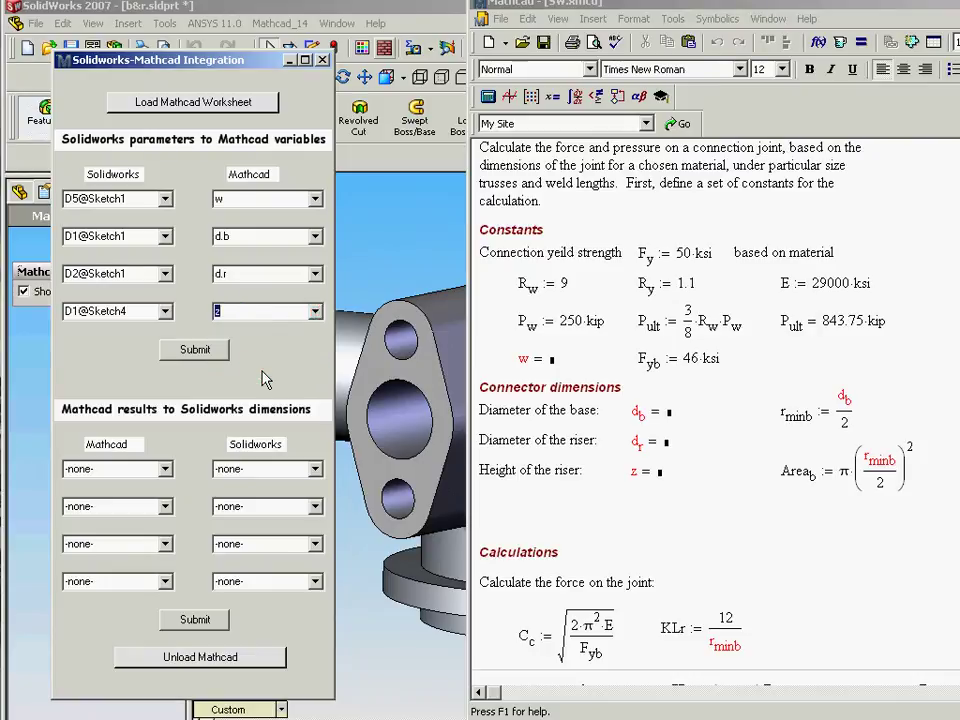
# Move the integration panel aside and select Design Table in the FeatureManager tree
pyautogui.moveTo(241, 67); pyautogui.dragTo(431, 48)
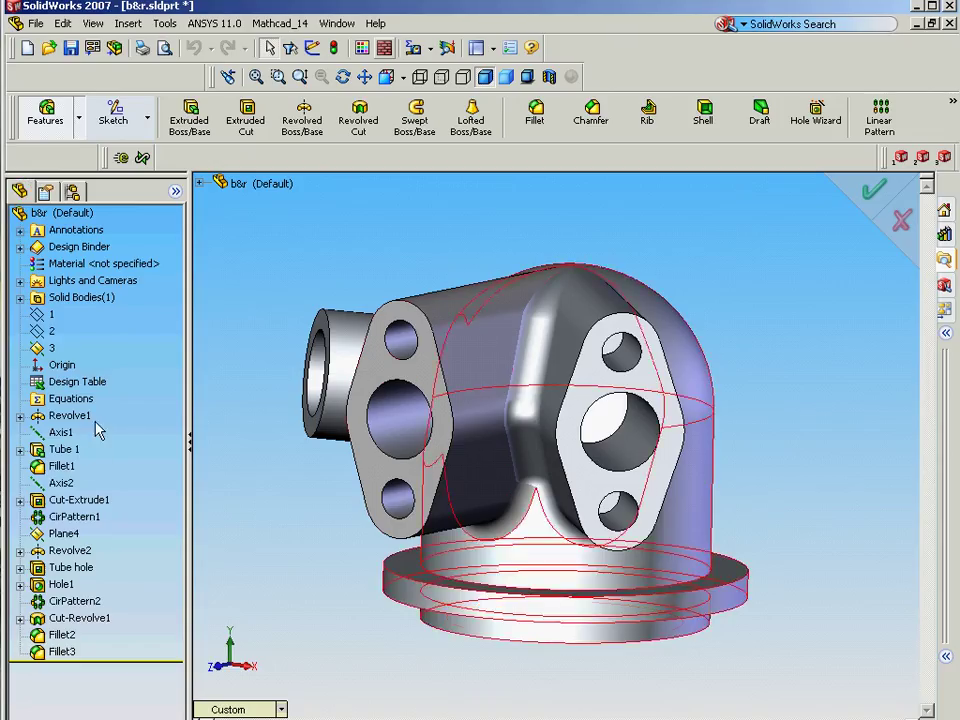
pyautogui.click(76, 384)
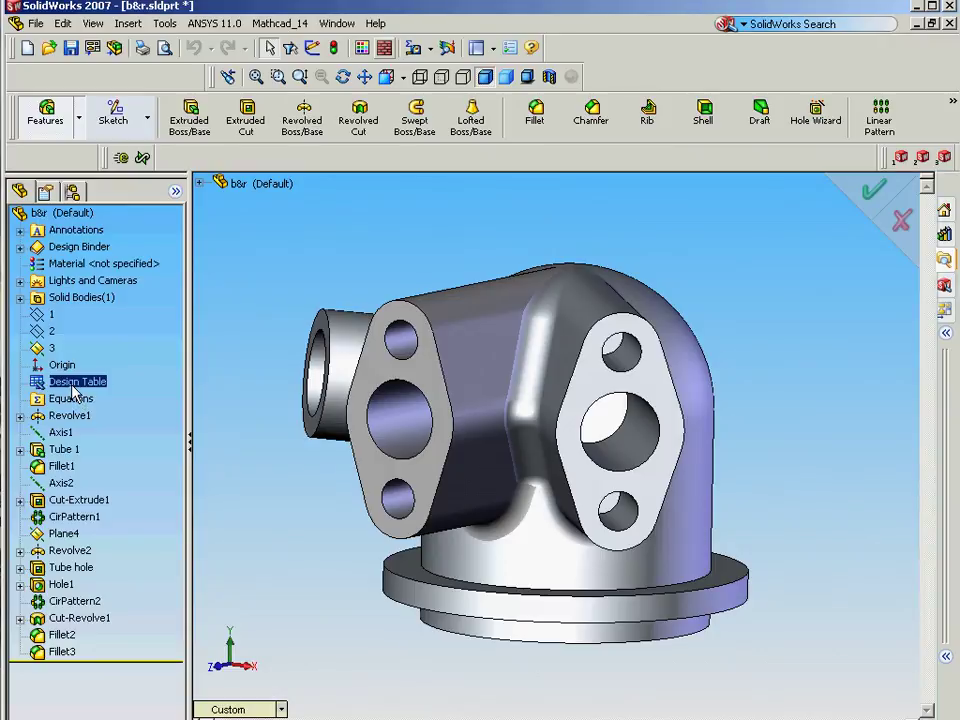
# Edit the design table, accept it with no added rows or columns, then close it to rebuild
pyautogui.rightClick(73, 386)
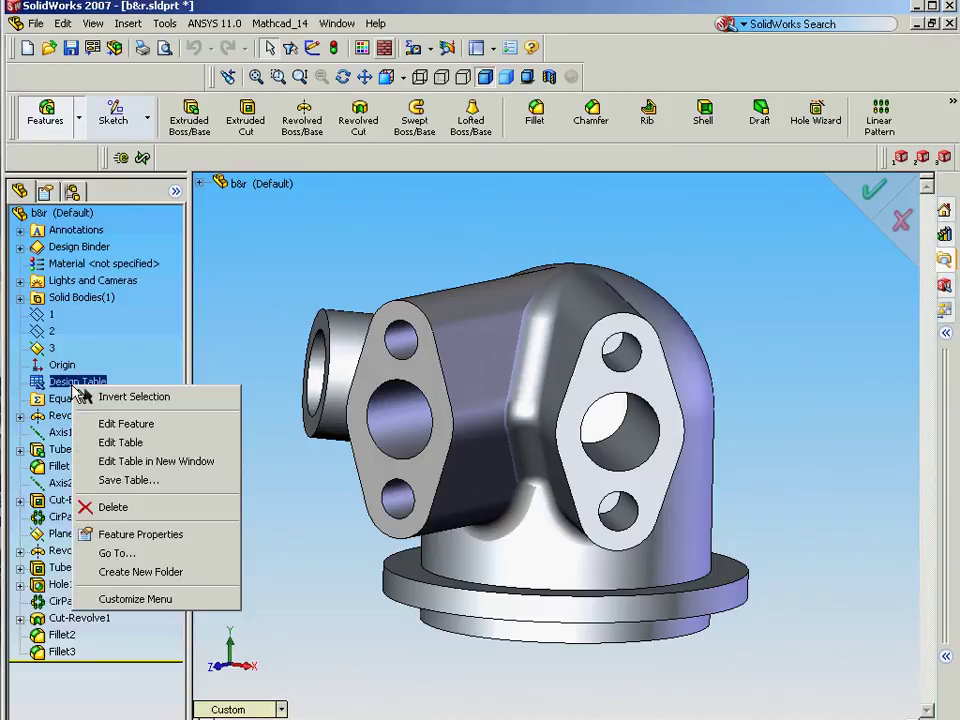
pyautogui.click(151, 445)
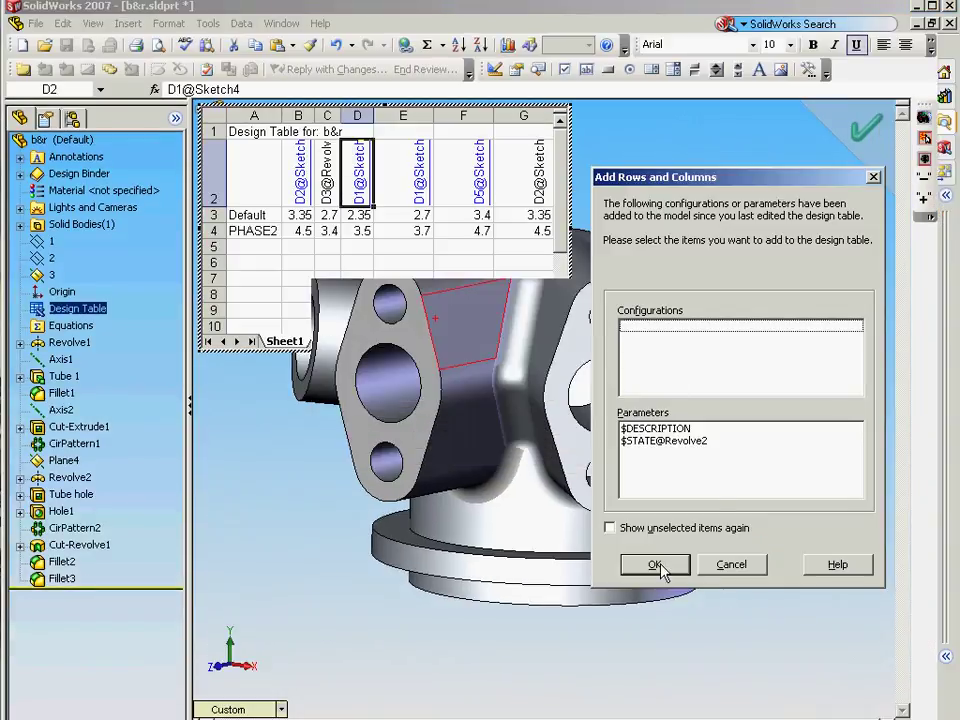
pyautogui.click(654, 565)
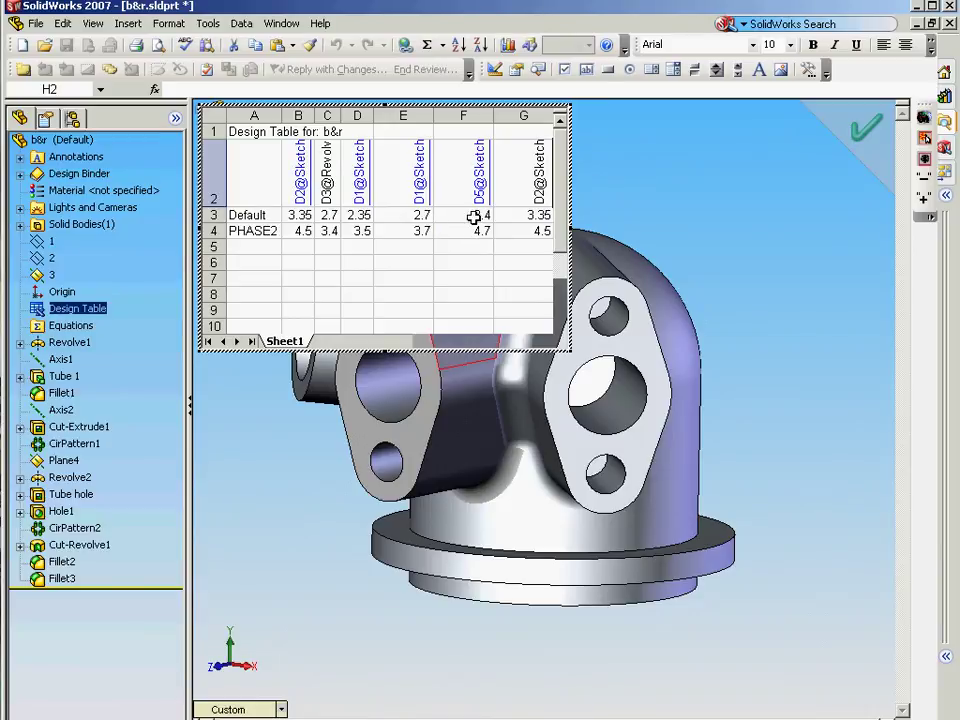
pyautogui.click(304, 216)
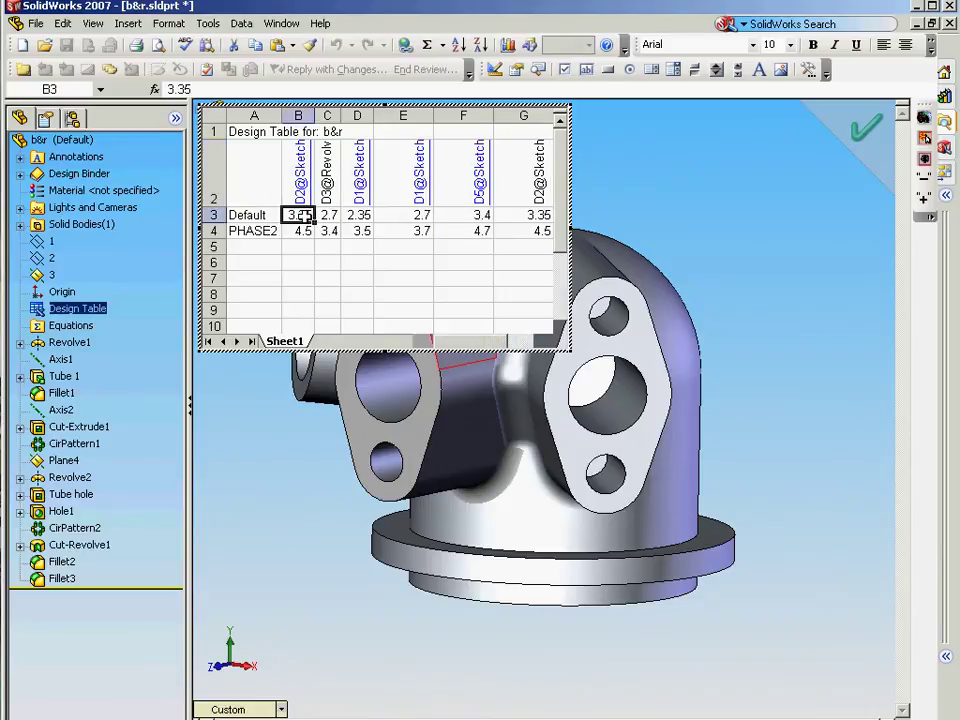
pyautogui.click(295, 424)
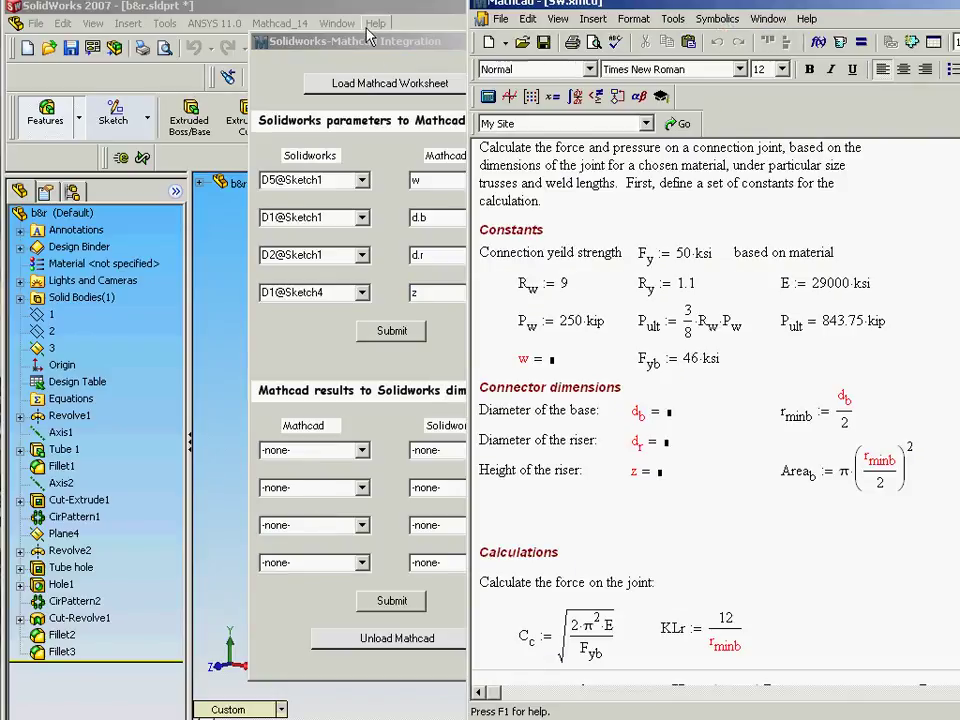
# Submit the four mapped dimensions so Mathcad receives w 3.4, d_b 2.7, d_r 3.35, z 2.35
pyautogui.moveTo(370, 38); pyautogui.dragTo(179, 42)
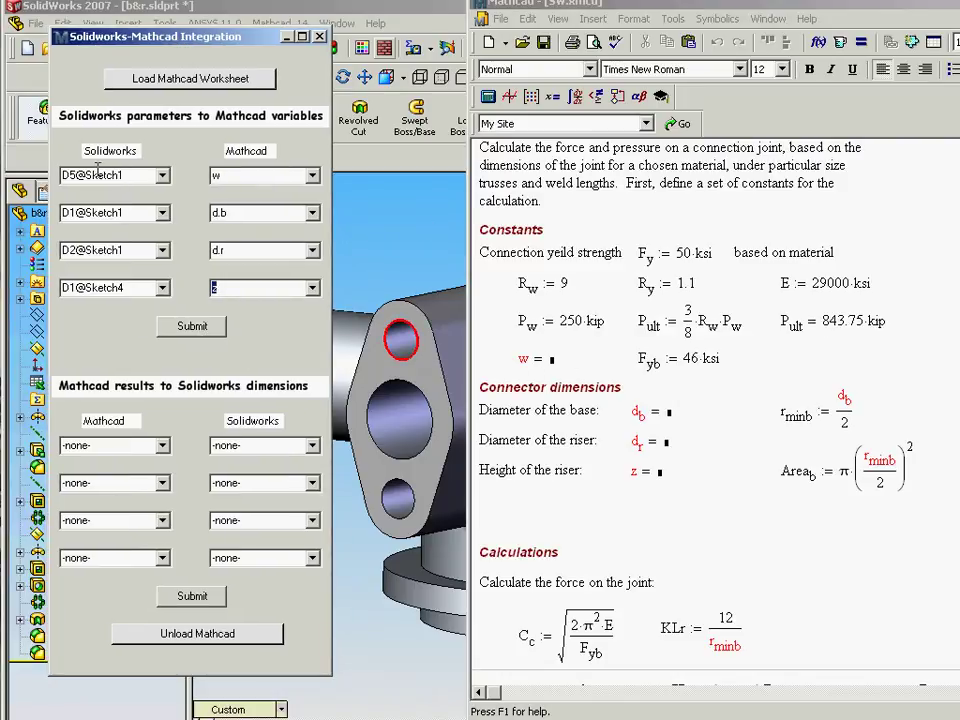
pyautogui.click(193, 328)
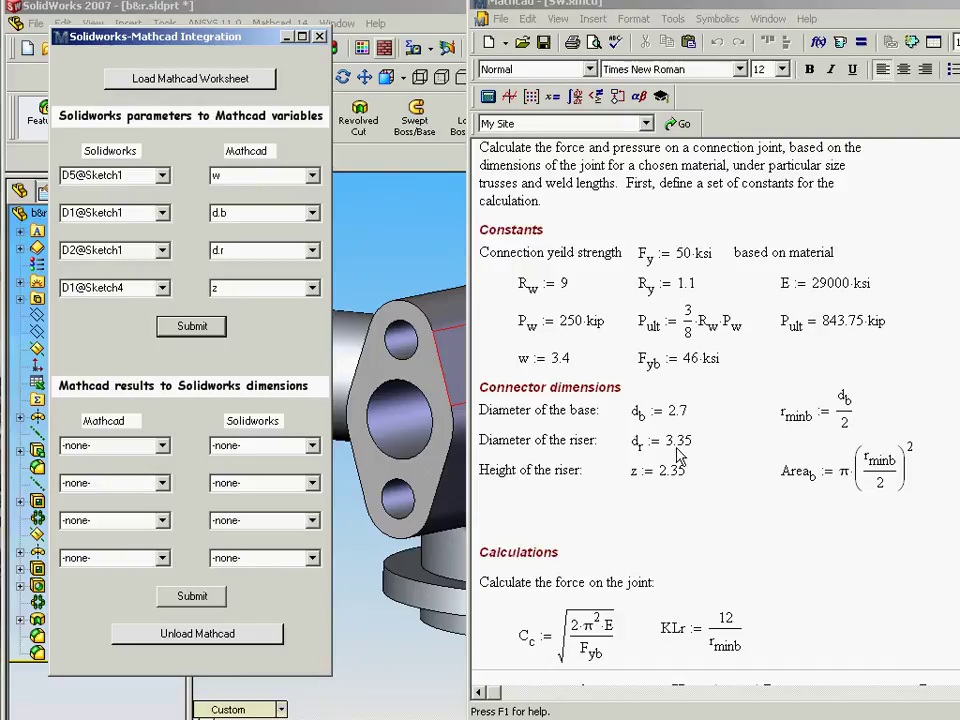
pyautogui.click(779, 520)
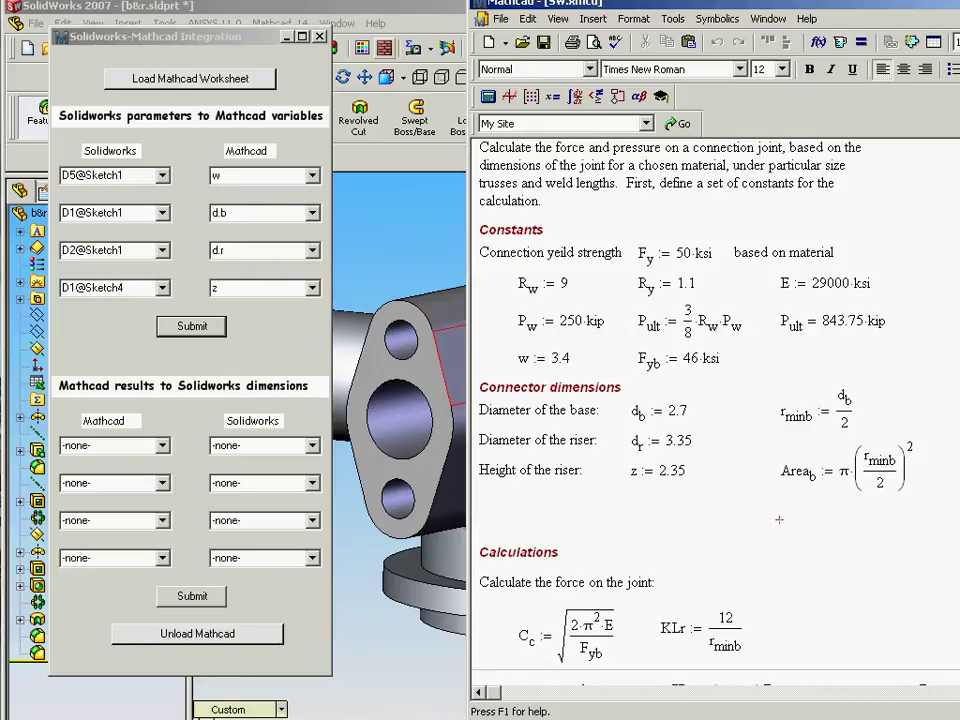
# Scroll to the Given/Find solve block showing new_d_b 2.373, new_d_r 1.825, new_z 4.614
pyautogui.scroll(-5, 715, 410)
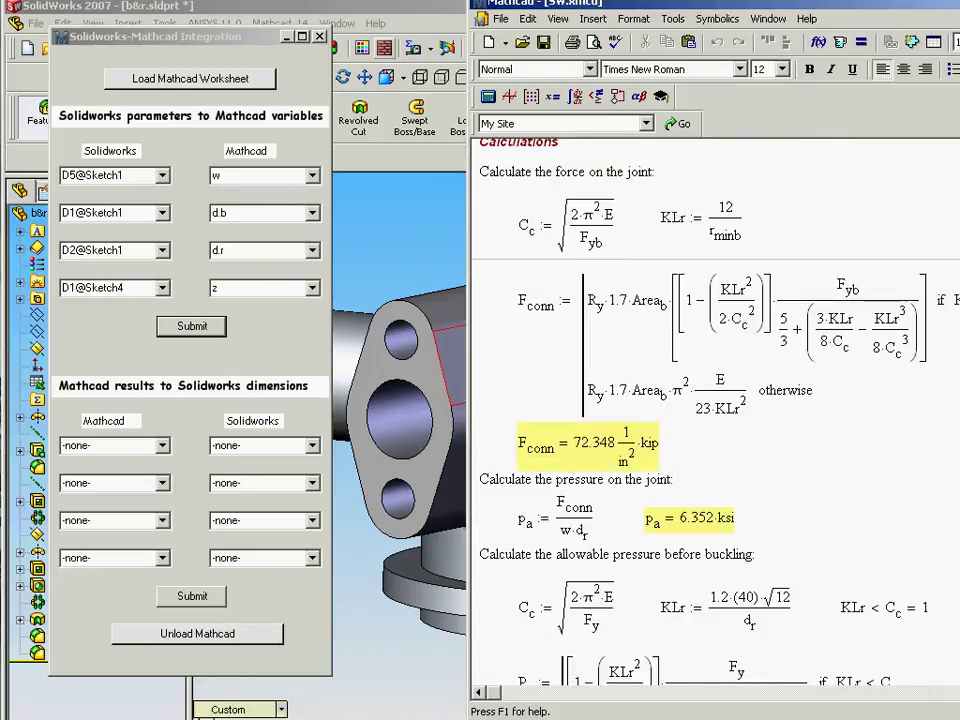
pyautogui.scroll(-5, 715, 410)
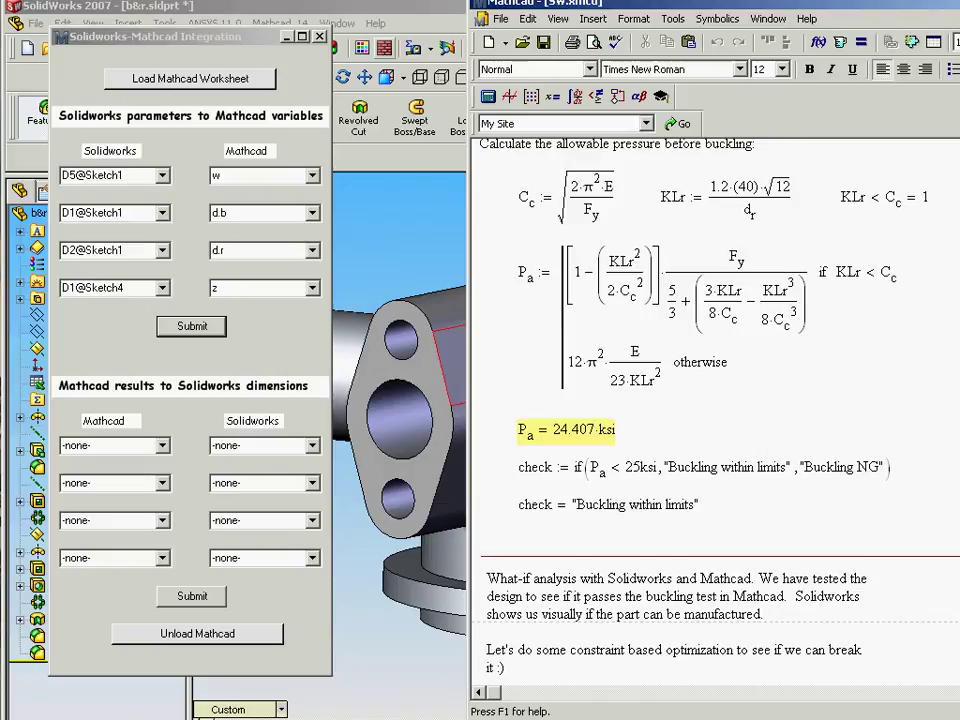
pyautogui.scroll(-6, 715, 420)
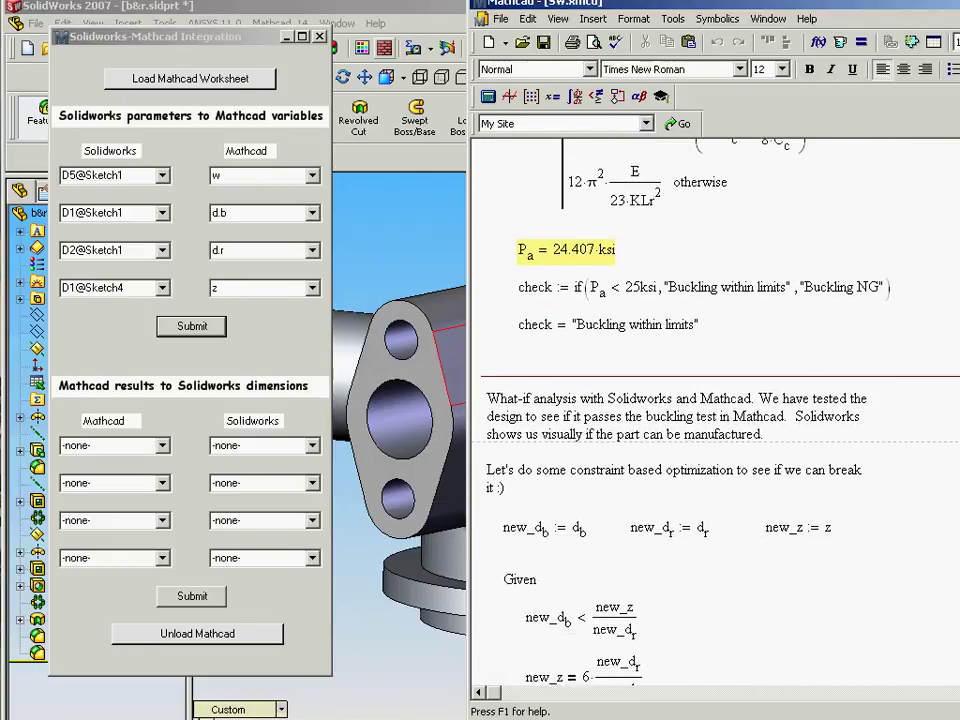
pyautogui.scroll(-8, 715, 420)
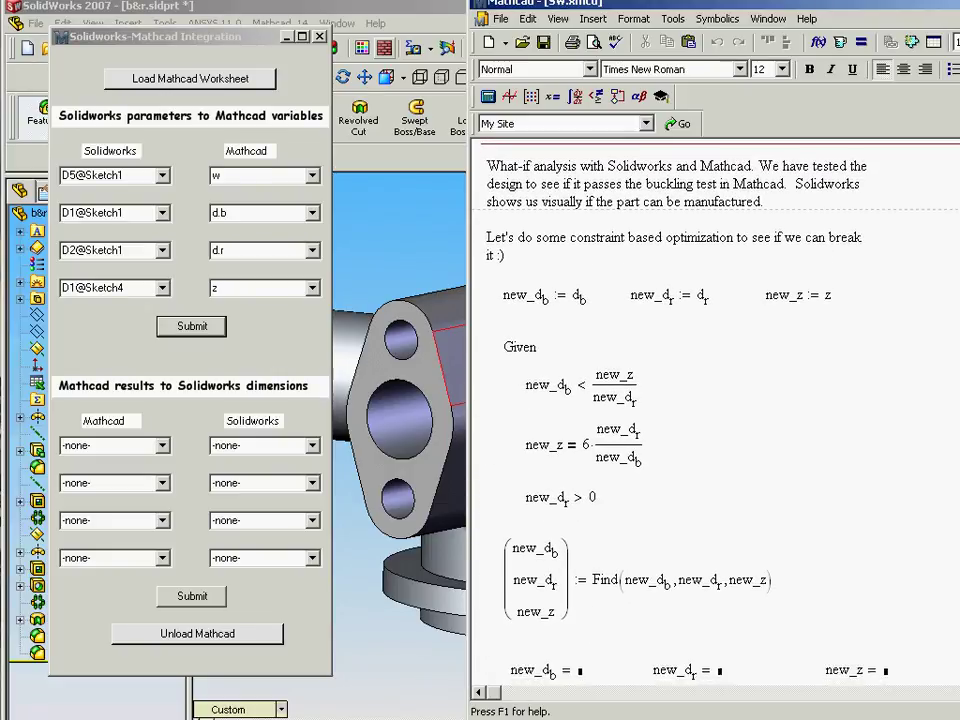
pyautogui.scroll(-2, 715, 420)
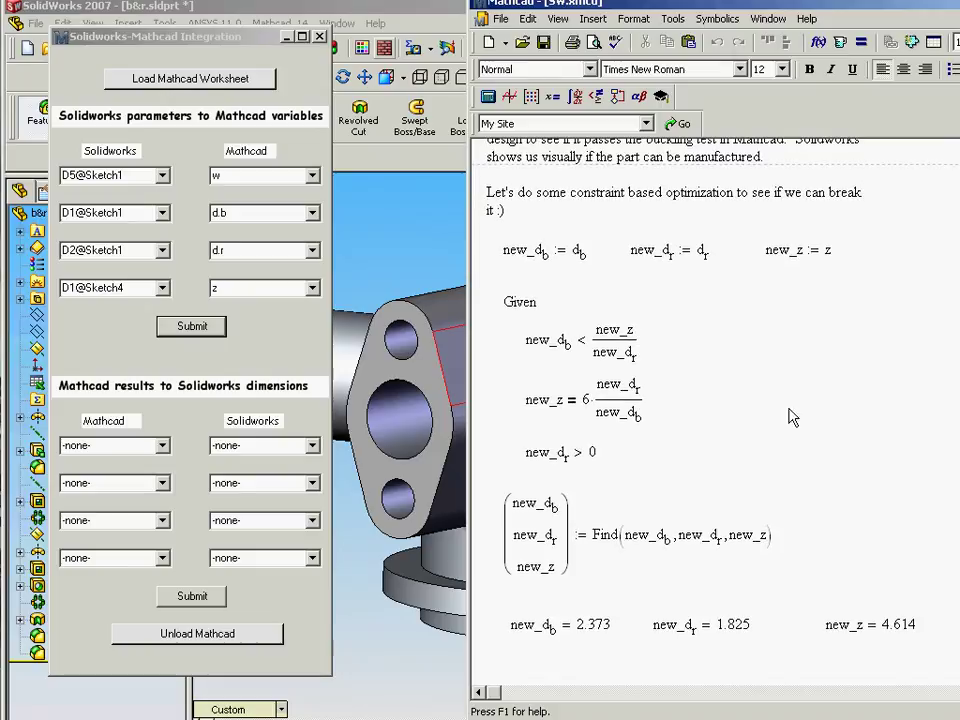
pyautogui.click(609, 345)
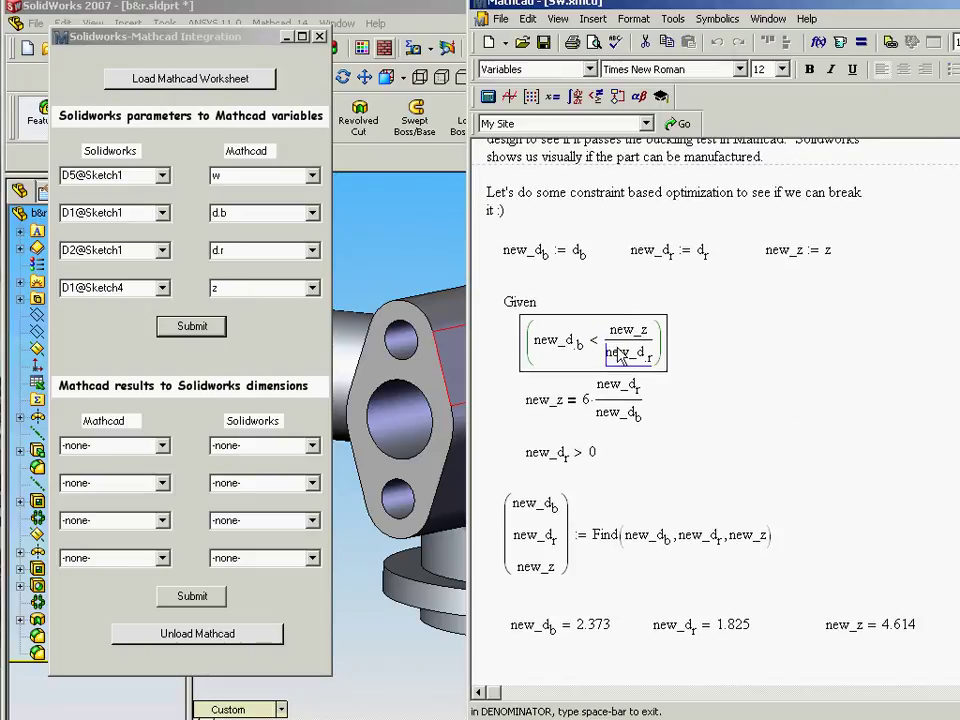
pyautogui.click(714, 383)
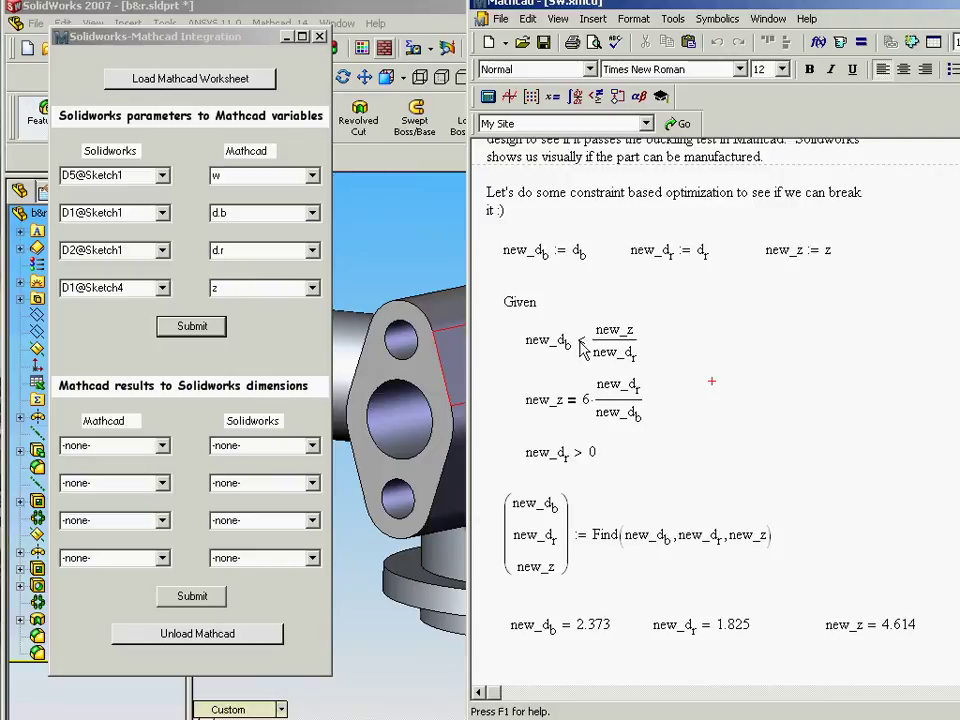
pyautogui.click(608, 537)
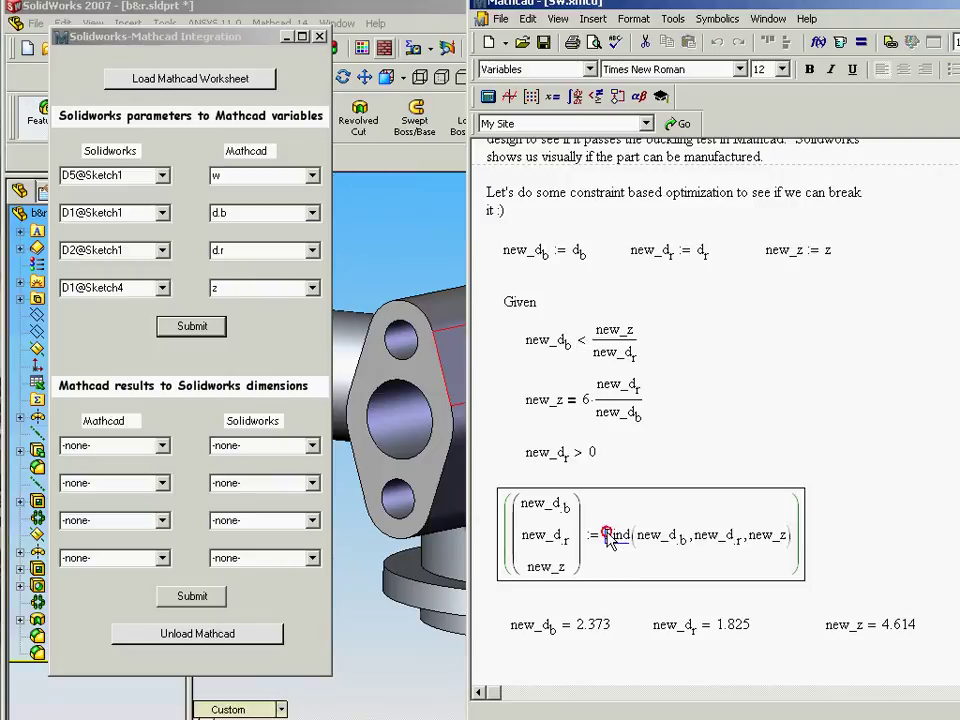
pyautogui.click(551, 508)
pyautogui.click(564, 546)
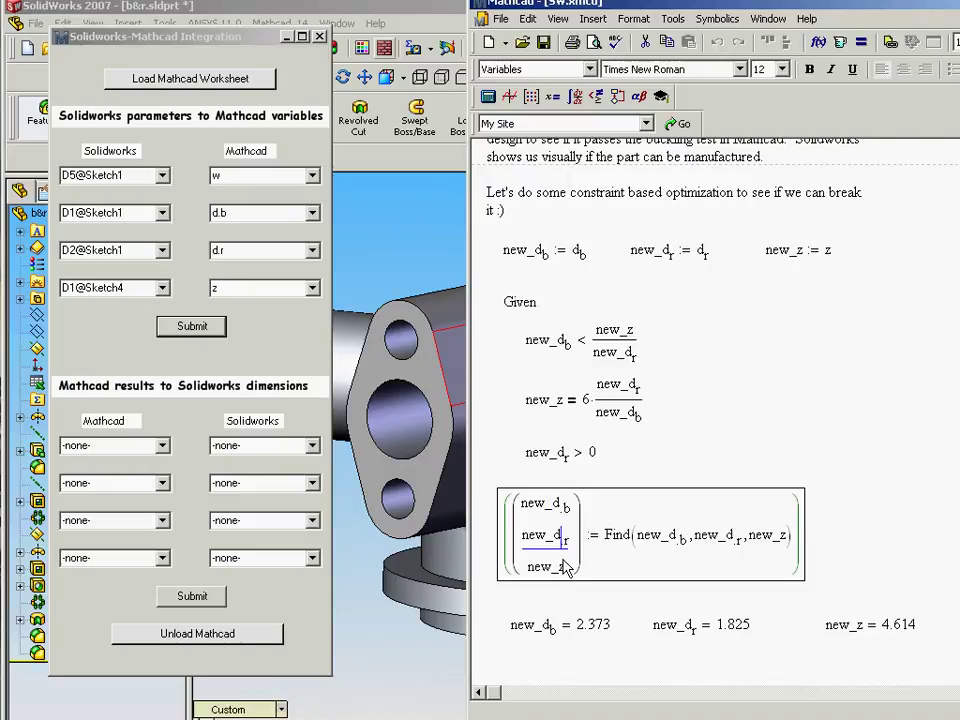
pyautogui.click(565, 572)
pyautogui.click(832, 428)
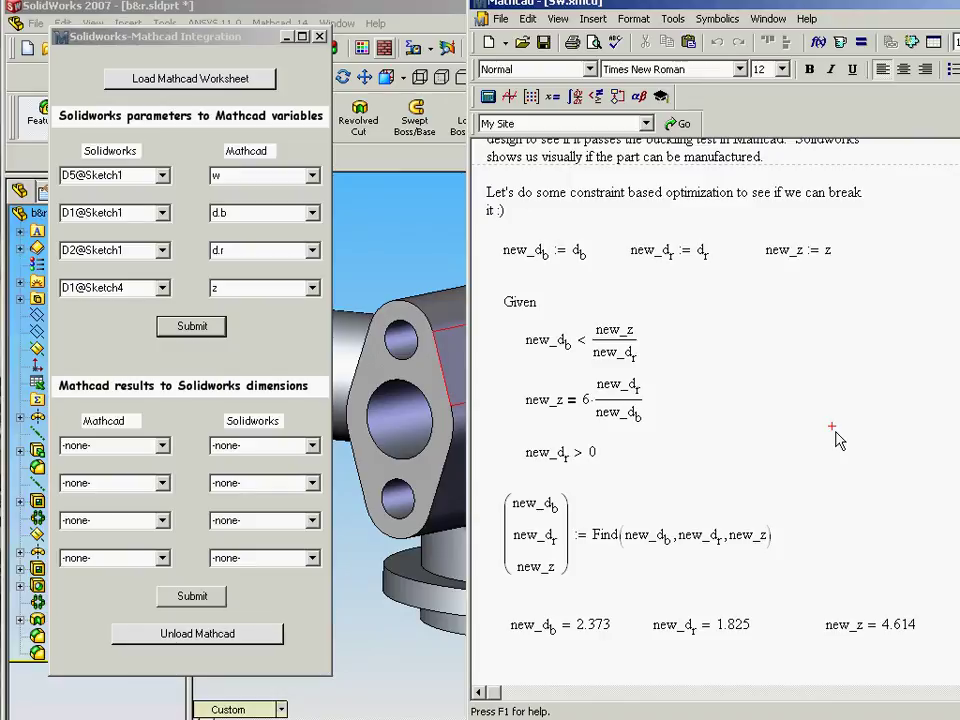
# Link results new_d.b to D1@Sketch1, new_d.r to D5@Sketch1, and new_z to D2@Sketch1
pyautogui.click(162, 446)
pyautogui.click(139, 463)
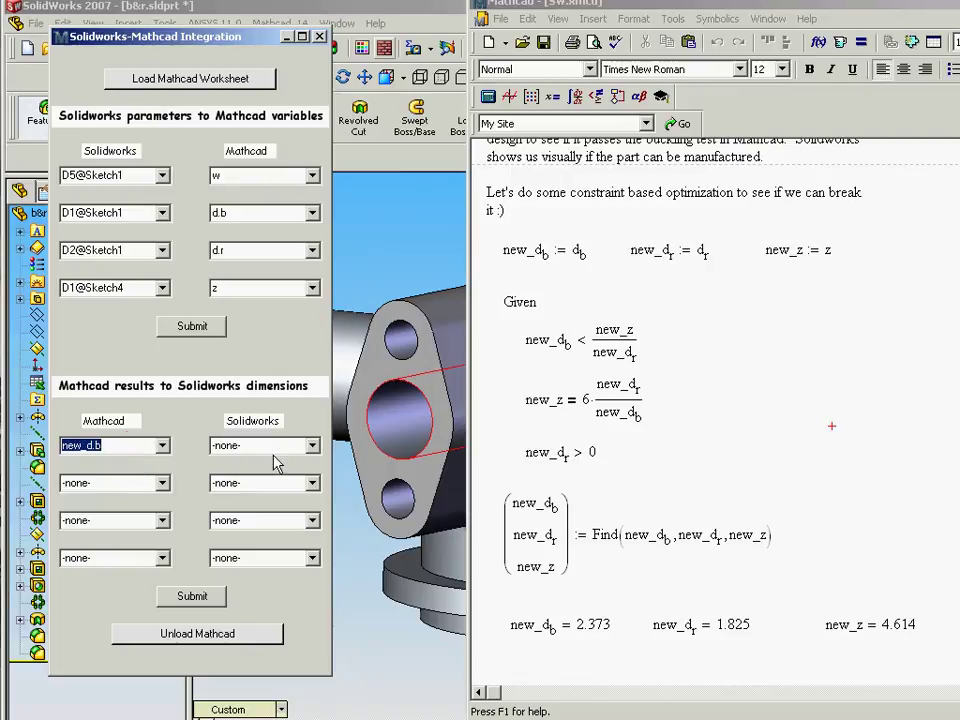
pyautogui.click(312, 446)
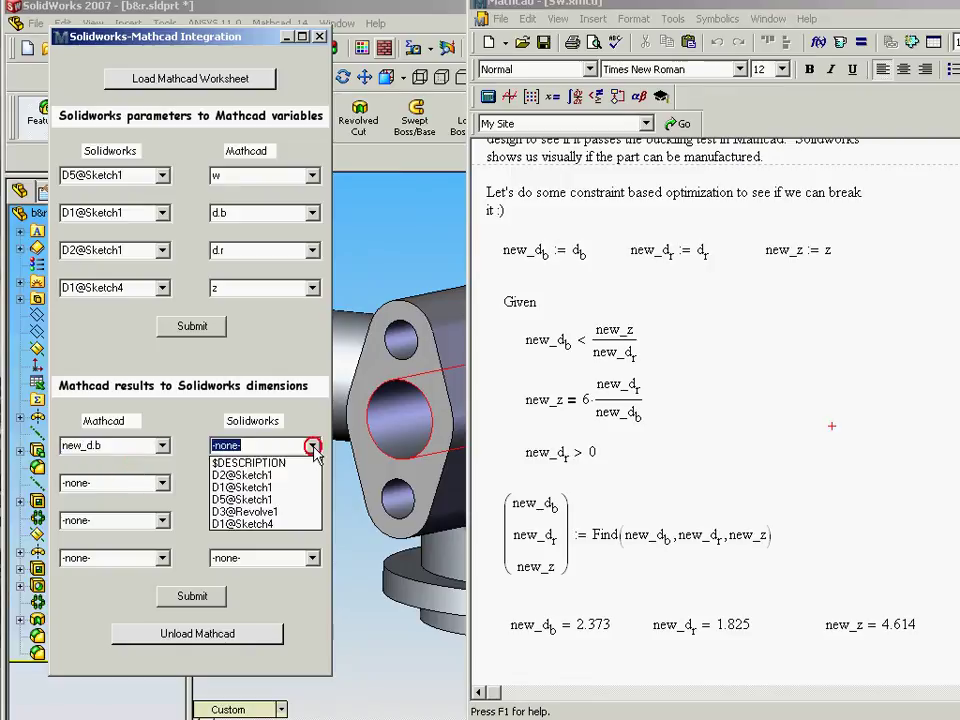
pyautogui.click(272, 489)
pyautogui.click(162, 483)
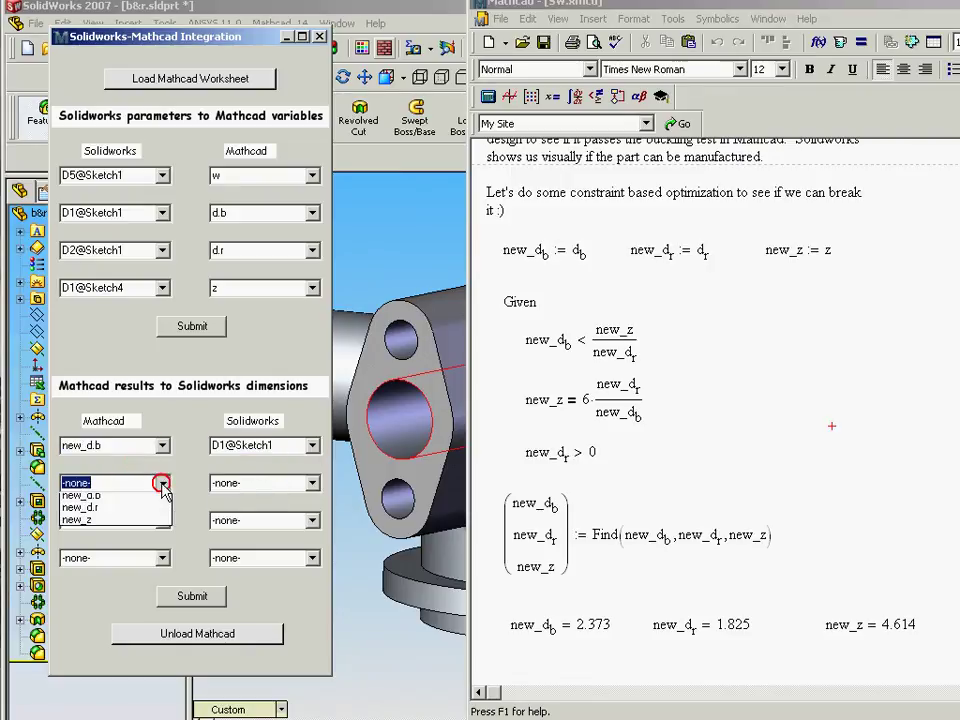
pyautogui.click(137, 514)
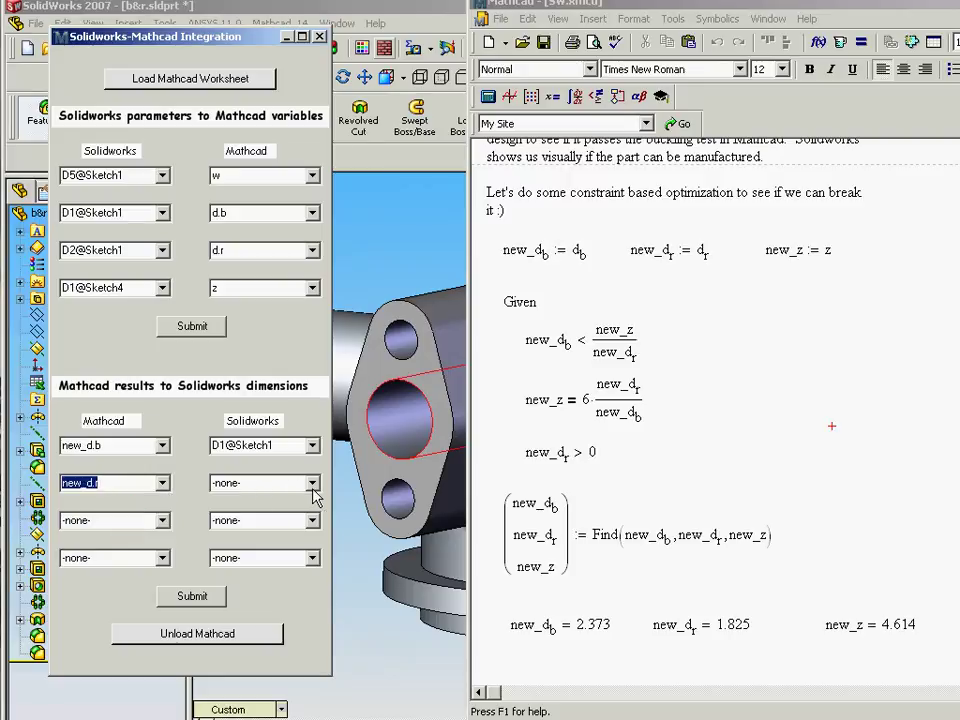
pyautogui.click(312, 484)
pyautogui.click(270, 538)
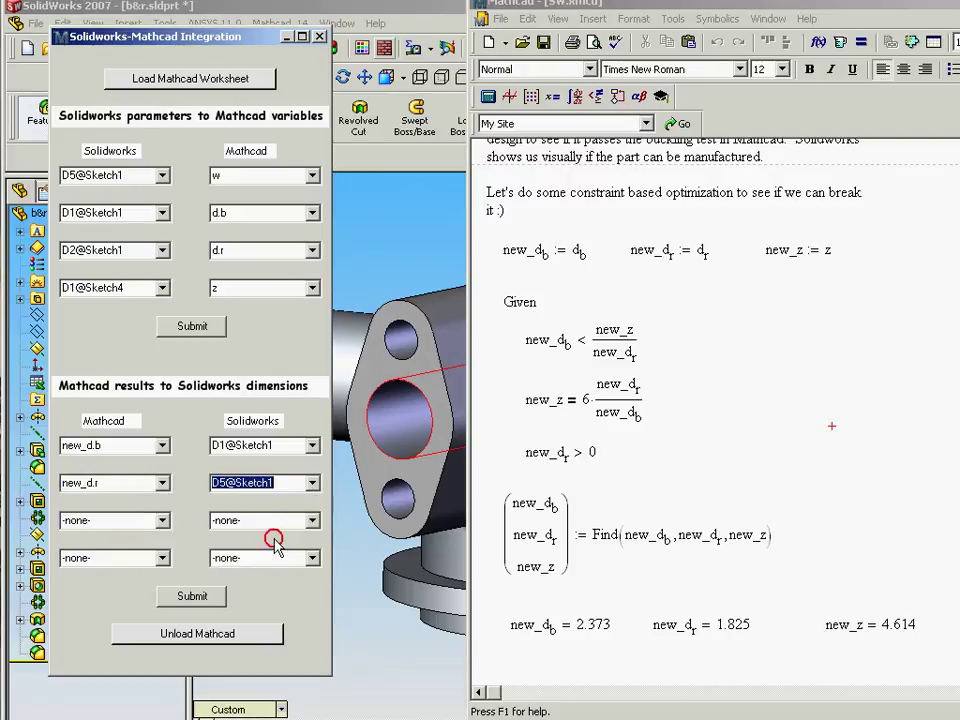
pyautogui.click(150, 520)
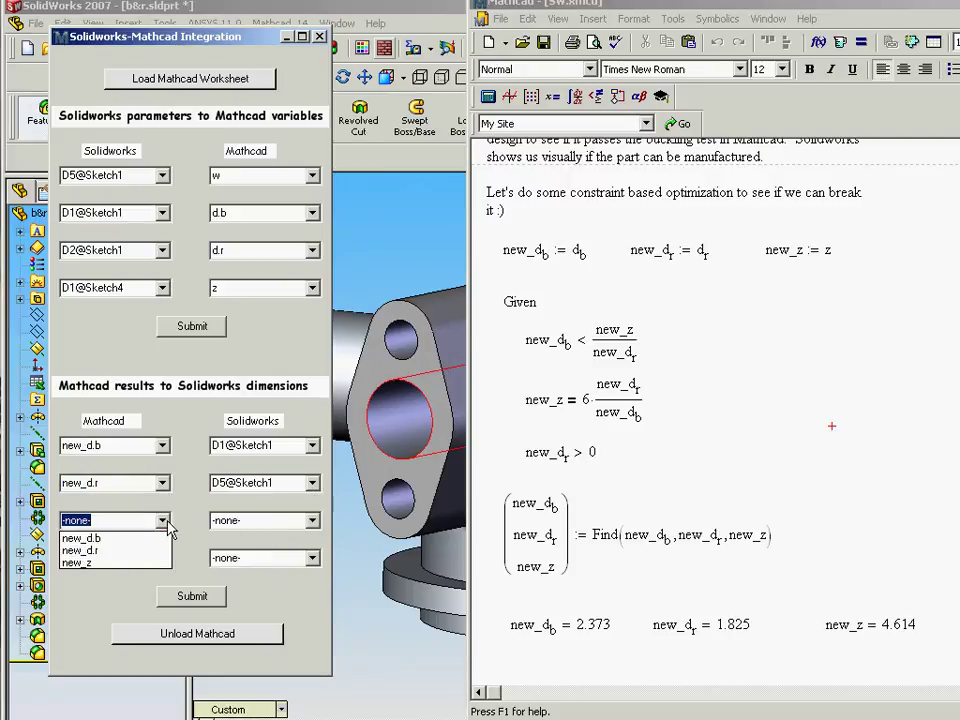
pyautogui.click(130, 562)
pyautogui.click(313, 520)
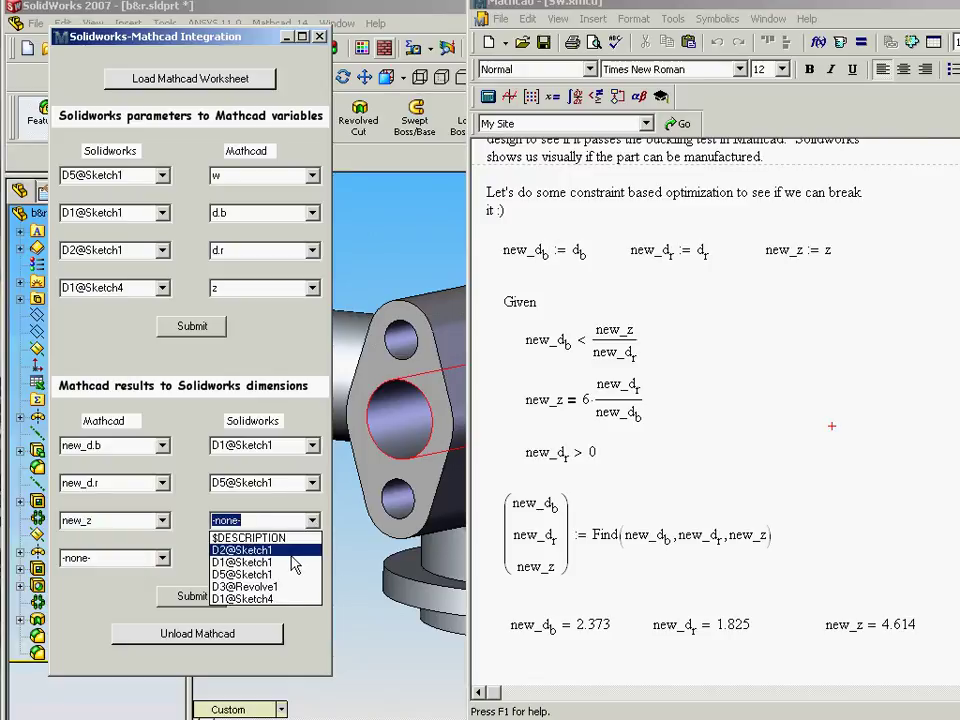
pyautogui.click(262, 550)
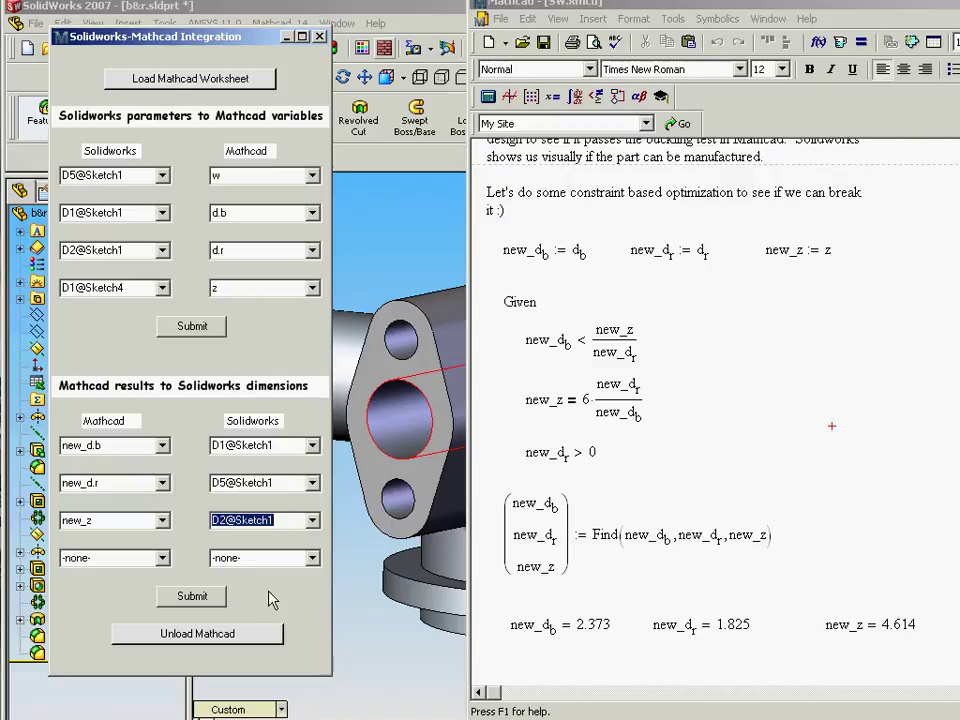
pyautogui.moveTo(650, 4); pyautogui.dragTo(748, 8)
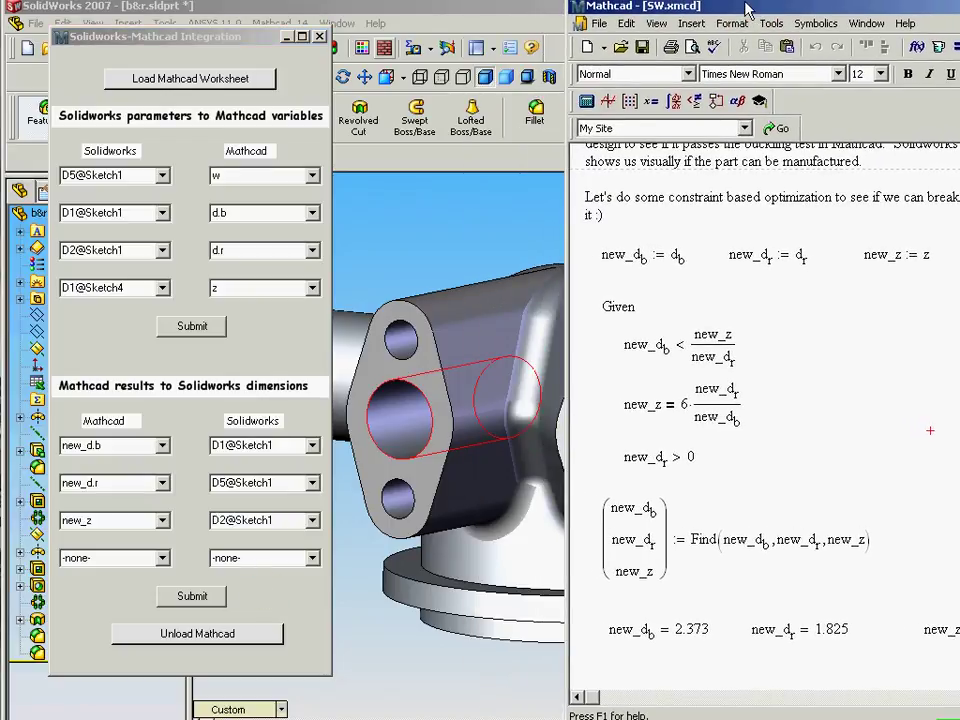
# Submit the optimized Mathcad values to the elbow housing, then view the rebuilt part full-window
pyautogui.click(194, 598)
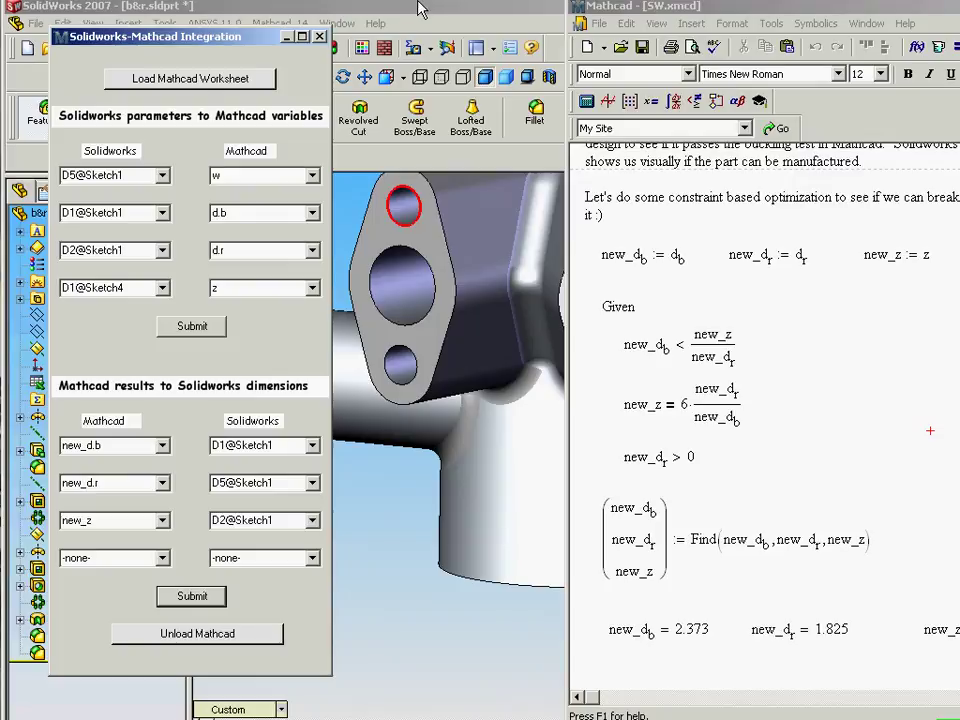
pyautogui.doubleClick(315, 6)
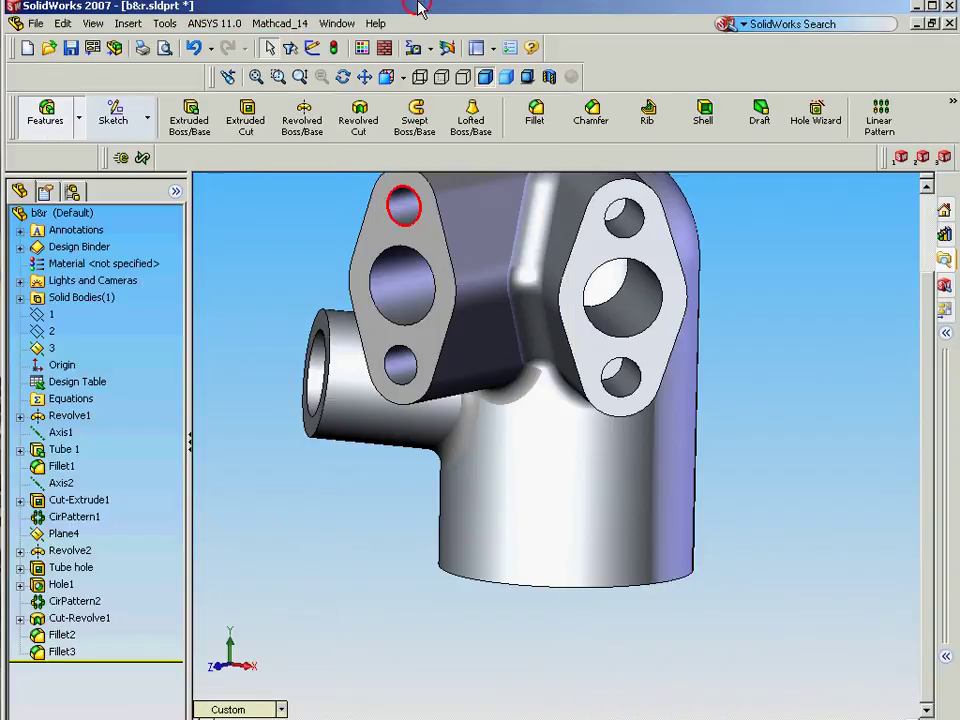
pyautogui.click(344, 78)
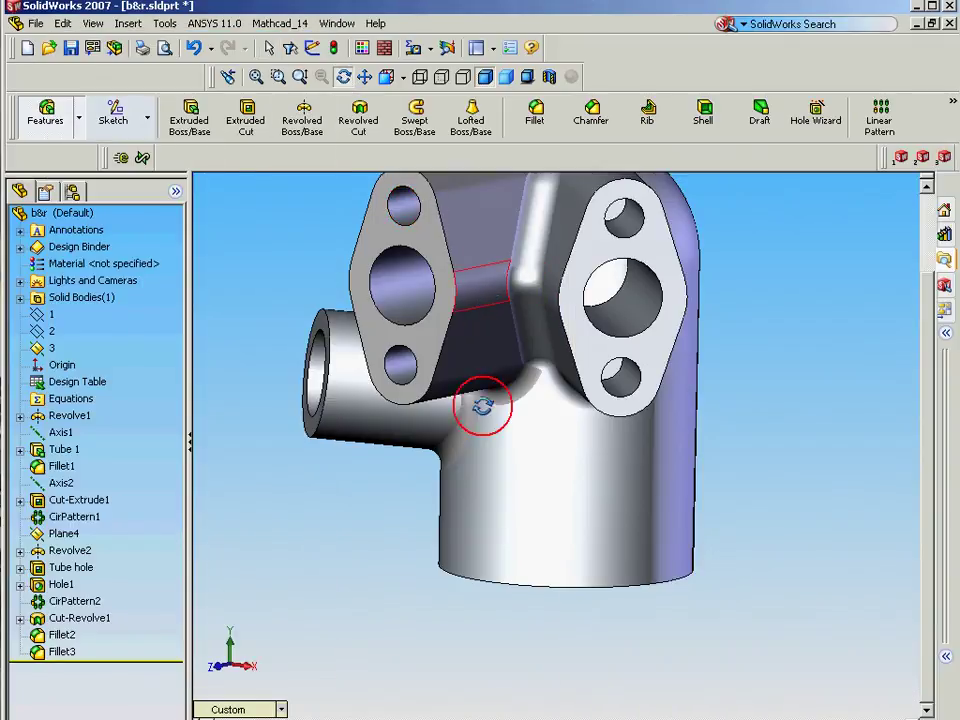
pyautogui.moveTo(482, 486); pyautogui.dragTo(521, 315)
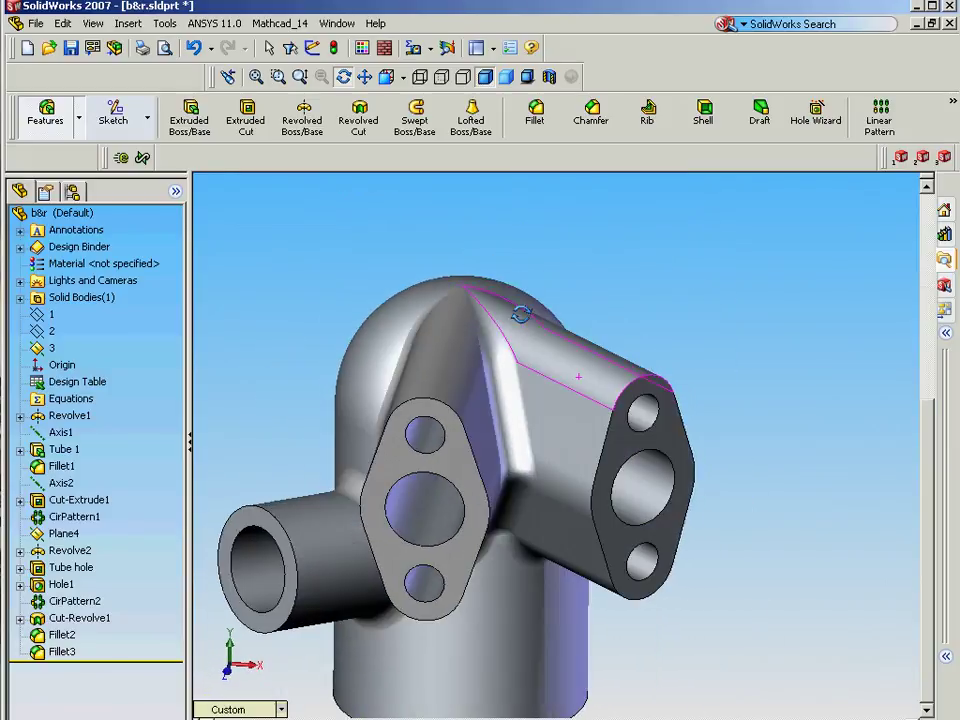
# Reopen the Solidworks-Mathcad Integration dialog beside the SW.xmcd worksheet showing new_d_b = 2.373, new_d_r = 1.825
pyautogui.press('s')
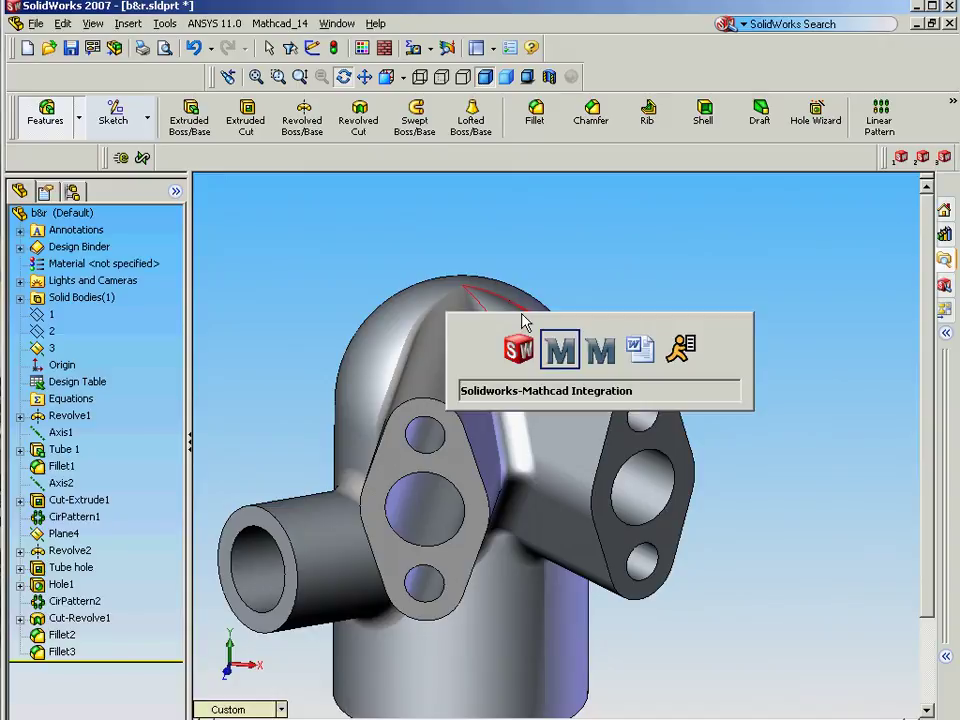
pyautogui.hotkey('alt', 'Tab')
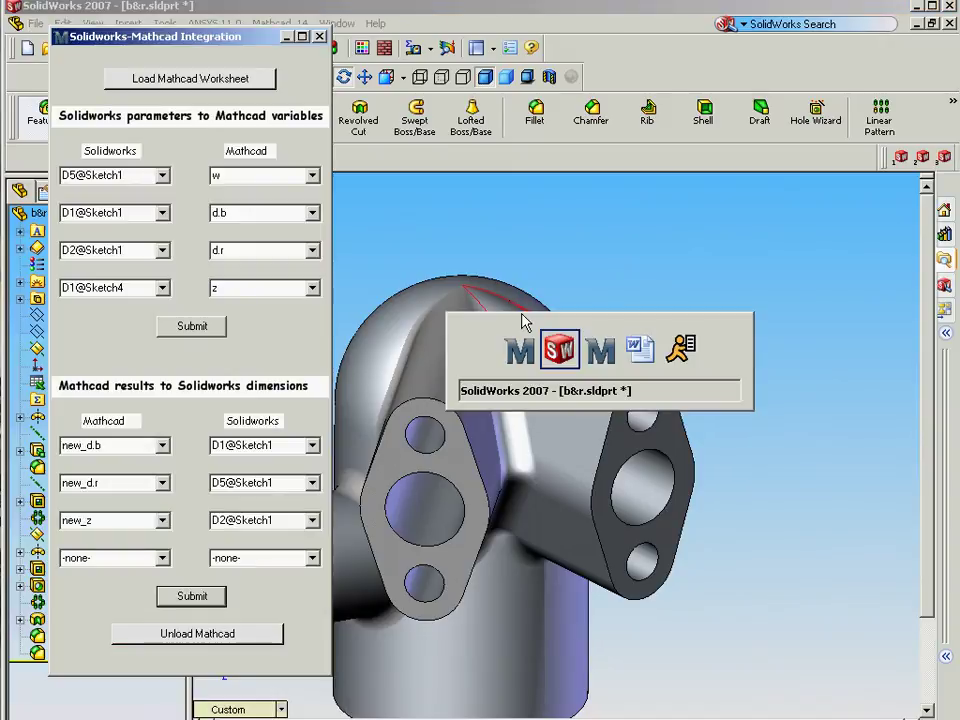
pyautogui.hotkey('alt', 'Tab')
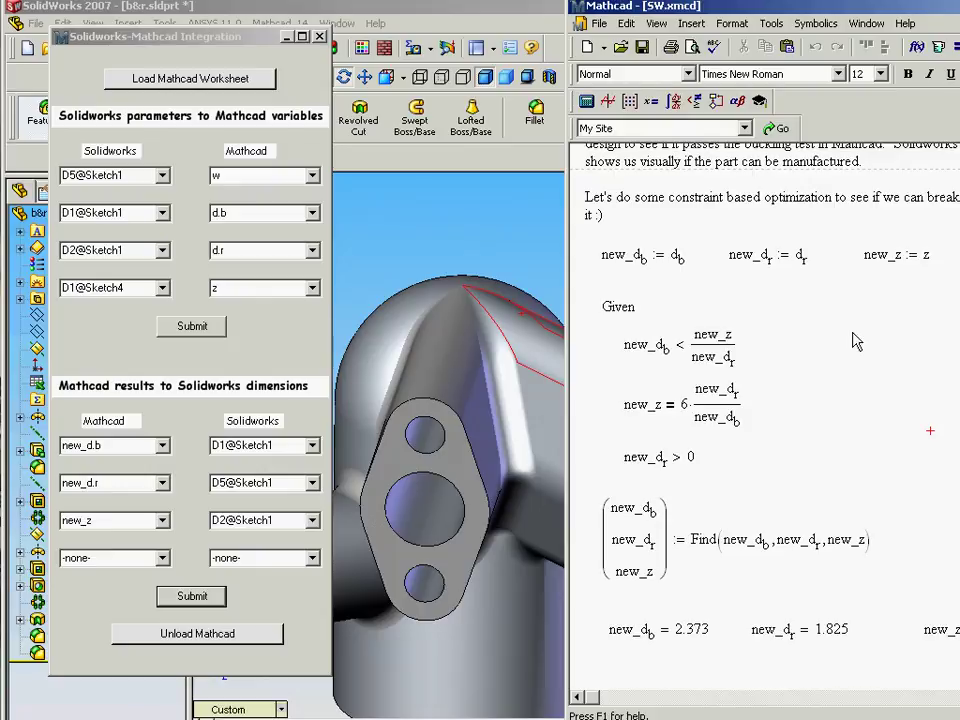